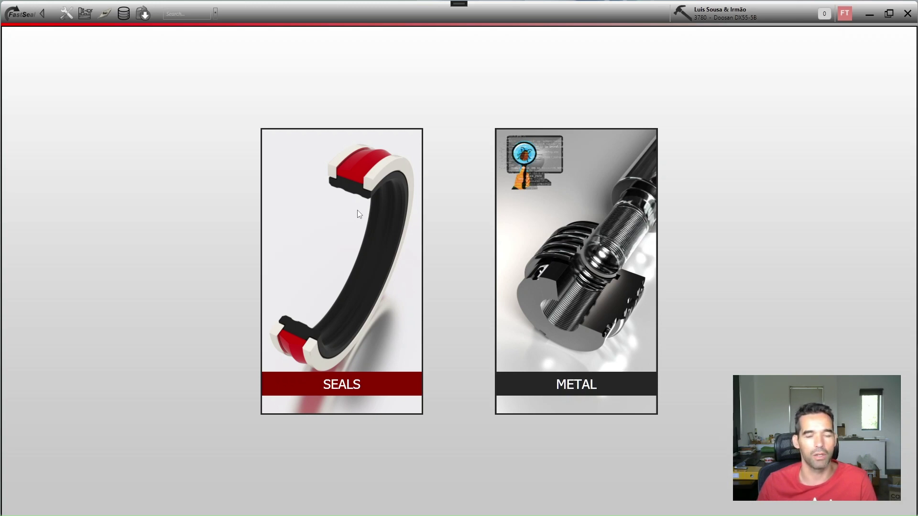
Open the RS10A seal profile from the RS10 family of single acting simple rod seals.
click(358, 211)
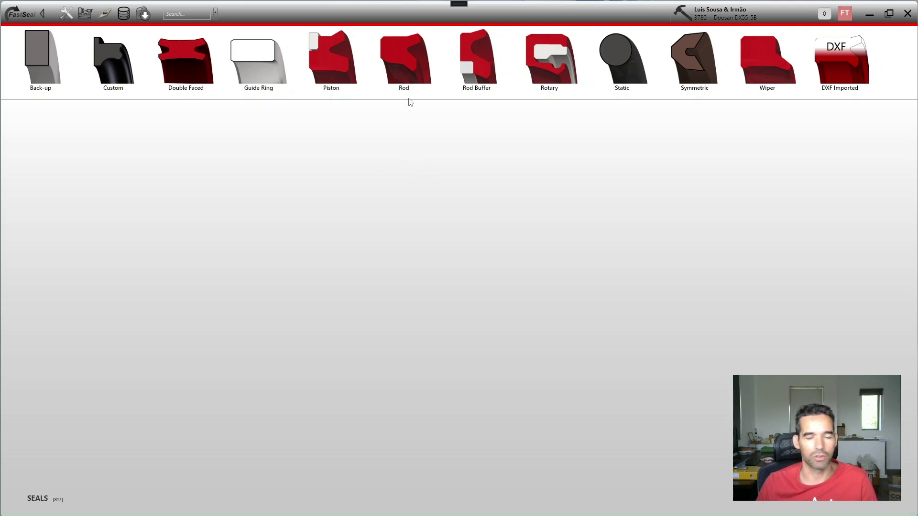
click(412, 66)
click(621, 79)
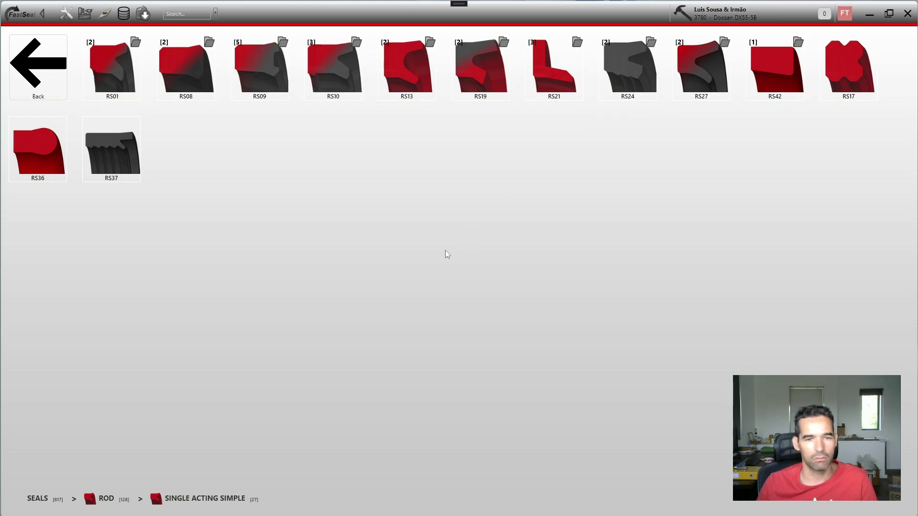
click(326, 72)
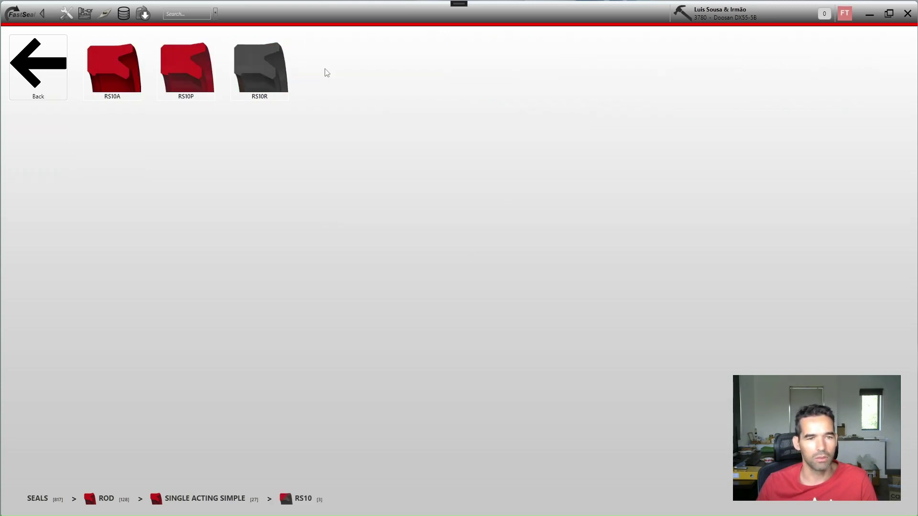
click(110, 73)
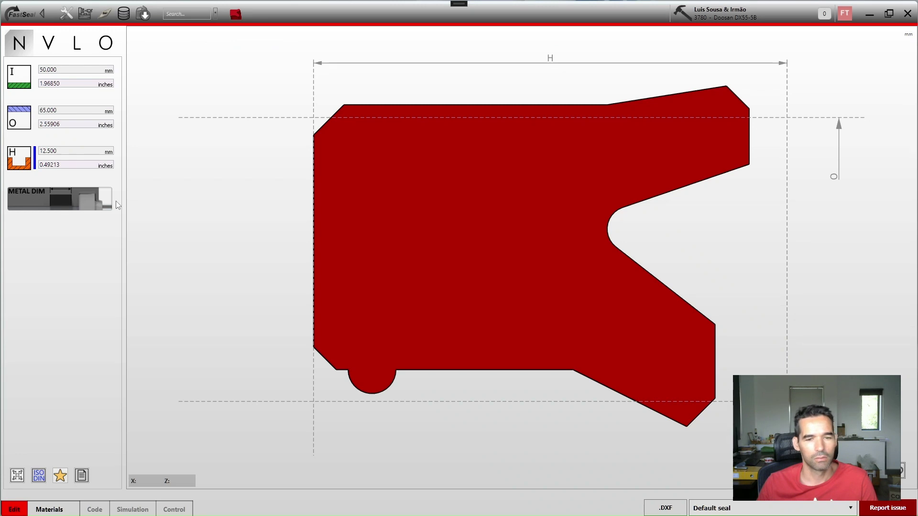
Set the seal housing's inner diameter to 60 mm, outer diameter to 72 mm and height to 10 mm.
click(96, 70)
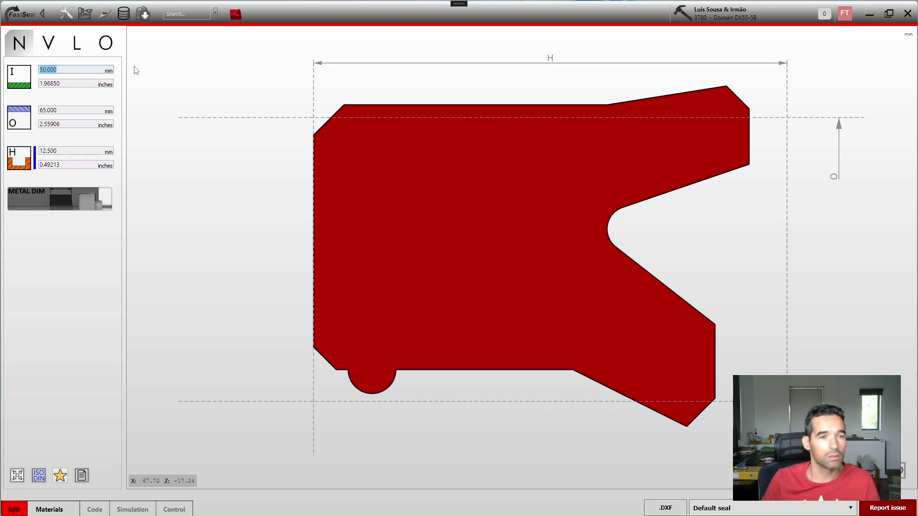
text(60)
key(Tab)
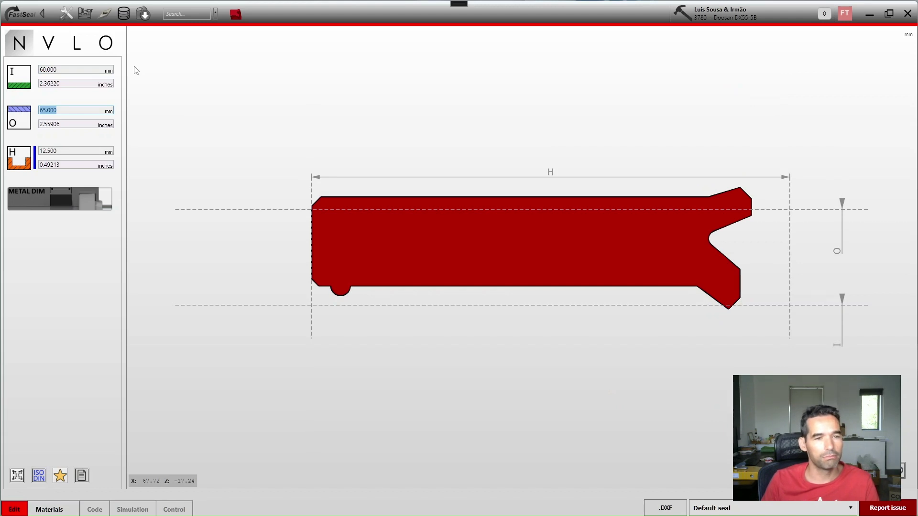
text(72)
key(Tab)
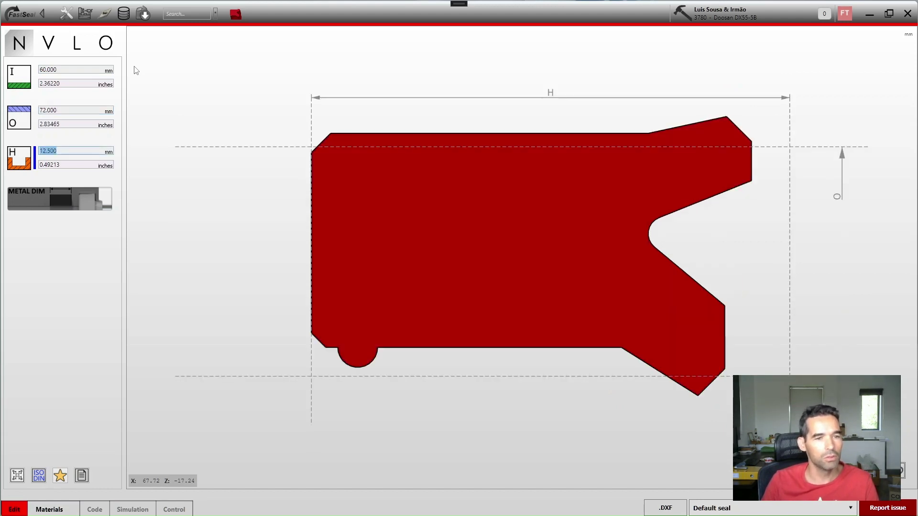
text(10)
key(Tab)
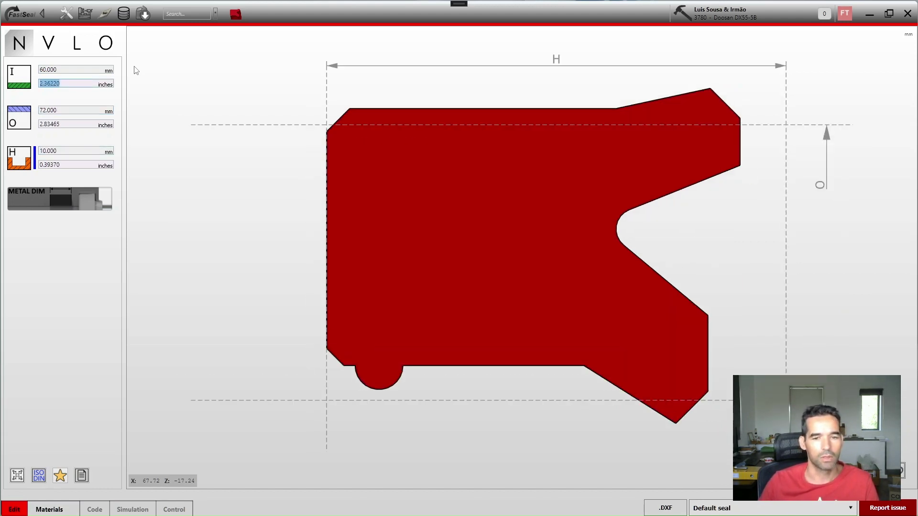
In the seal's detailed dimensions, reshape the groove between the lips: MC1 to 68.06, ET to 3.40 and radius RC1 to 0.85.
click(48, 44)
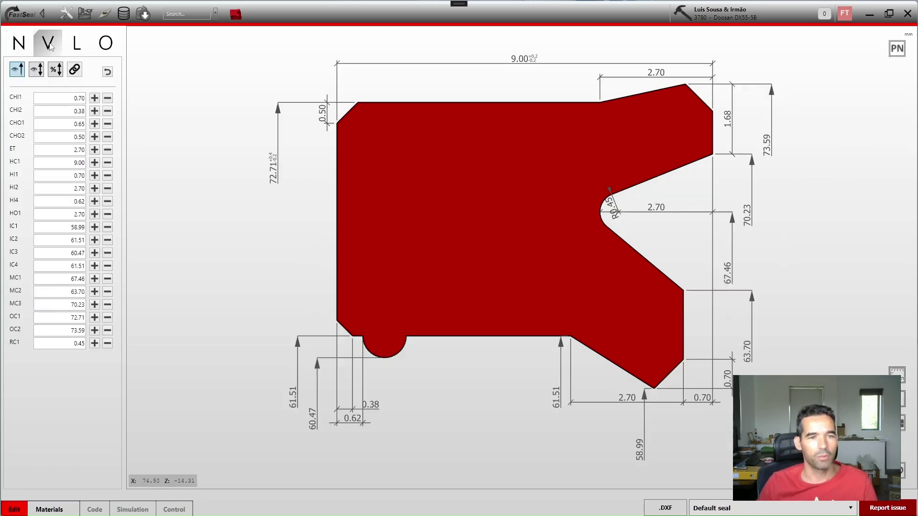
click(739, 276)
scroll(802, 287, up, 6)
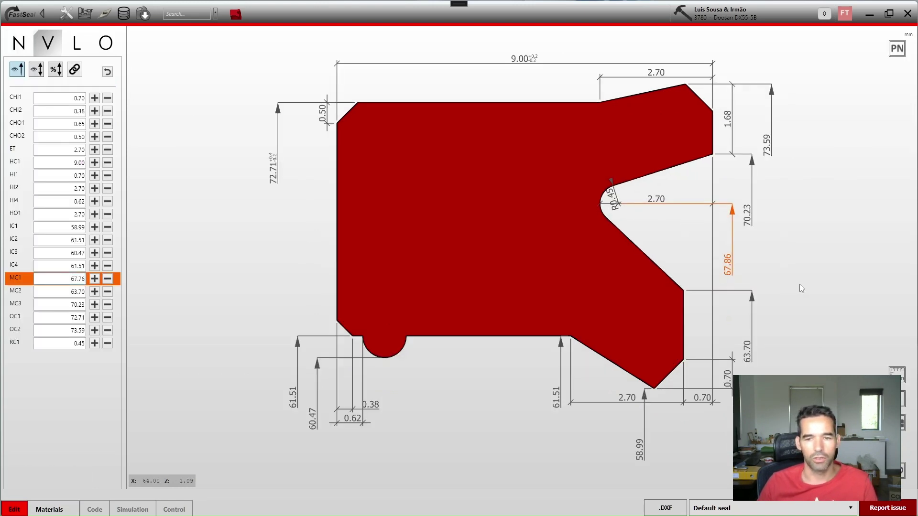
click(657, 191)
scroll(681, 216, up, 7)
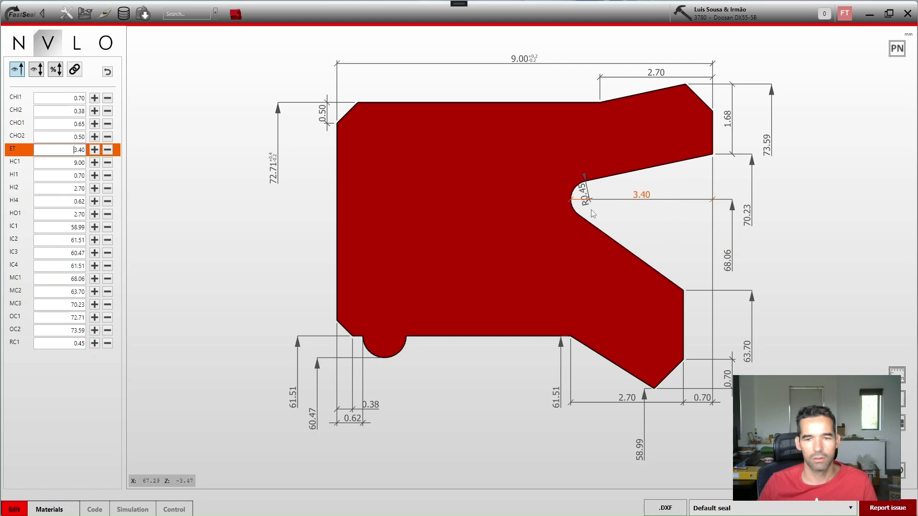
click(617, 216)
scroll(616, 212, up, 5)
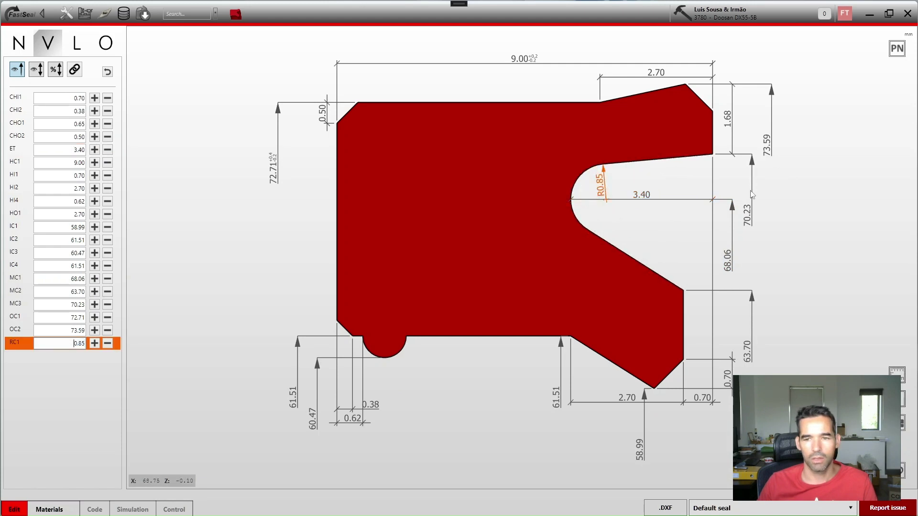
Reshape the seal's outer lip by setting MC3 to 70.93, OC2 to 74.19 and HO1 to 3.60.
click(747, 210)
scroll(773, 209, up, 2)
scroll(773, 209, up, 5)
click(766, 148)
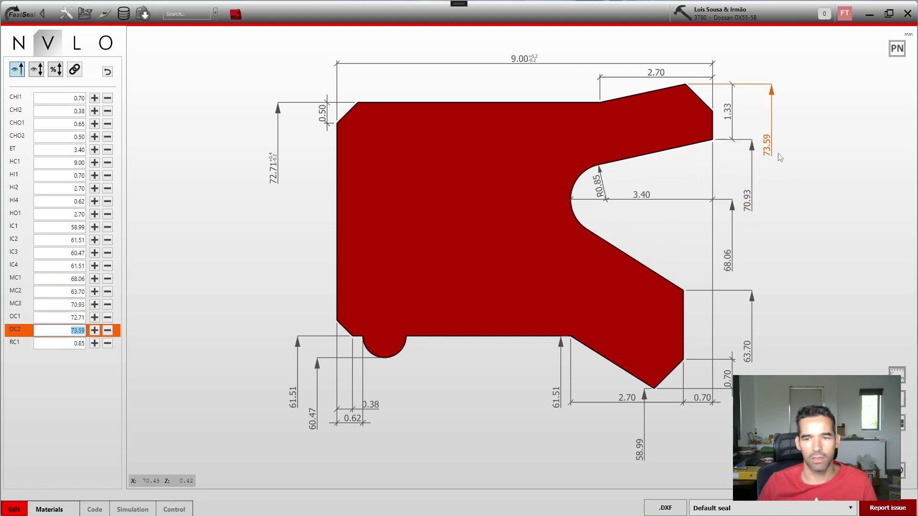
scroll(789, 172, up, 6)
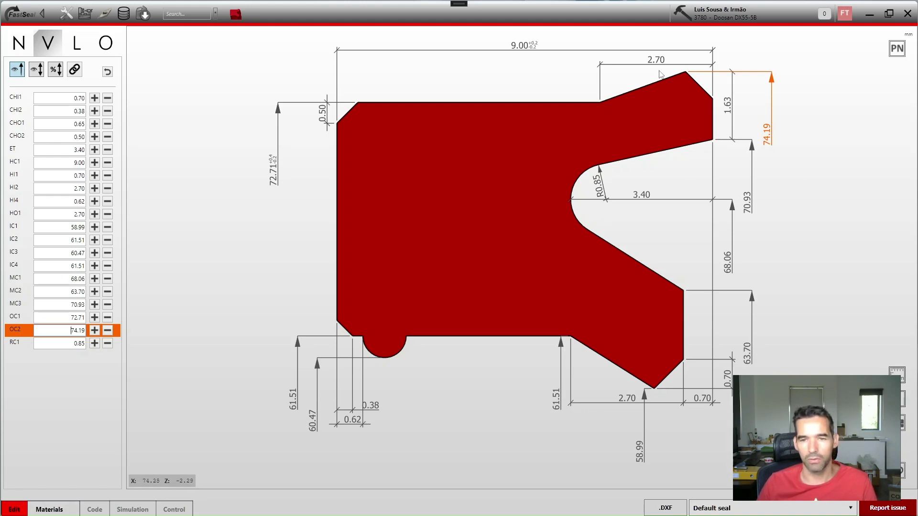
click(661, 73)
scroll(669, 91, up, 4)
scroll(668, 87, up, 5)
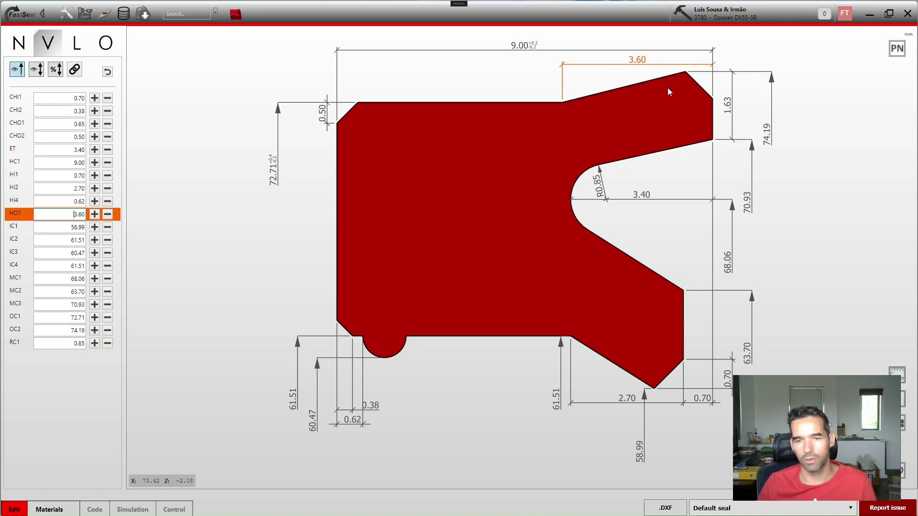
click(865, 139)
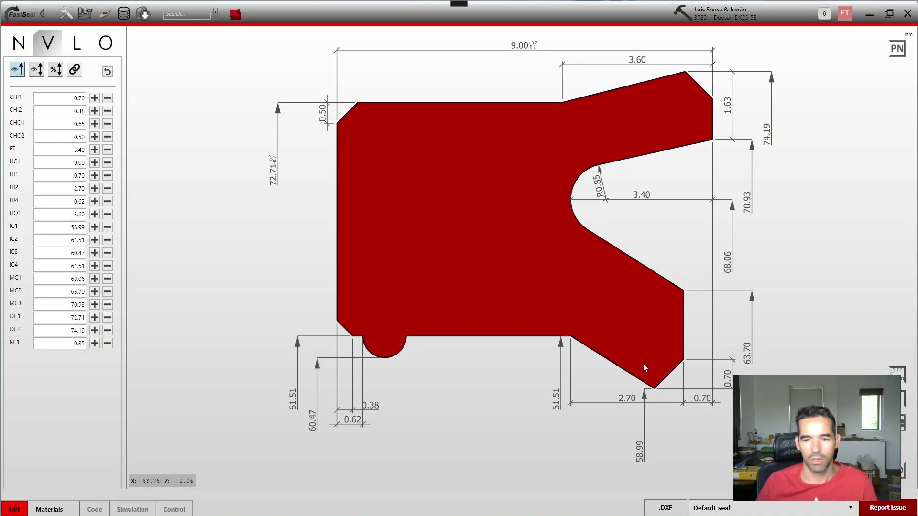
Adjust the seal's inner lip by setting MC2 to 62.70 and chamfer CHI1 to 1.00.
click(747, 357)
scroll(773, 362, down, 10)
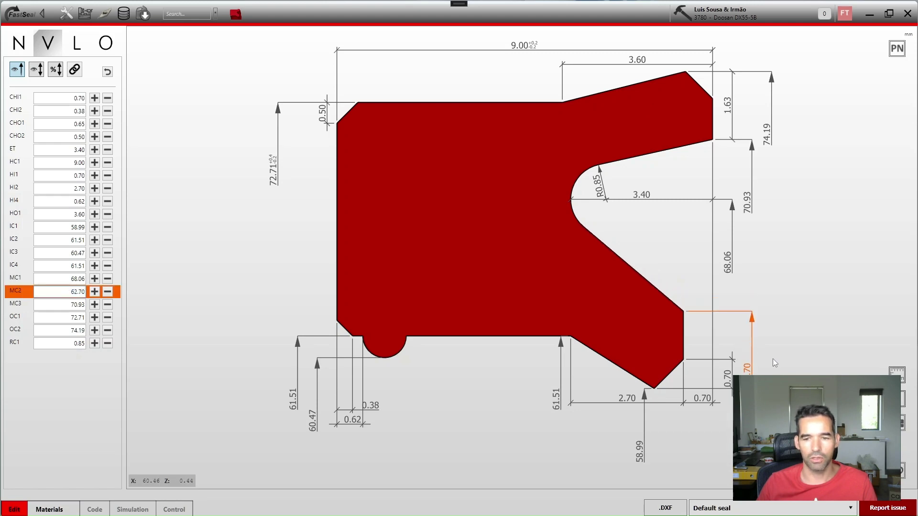
click(727, 381)
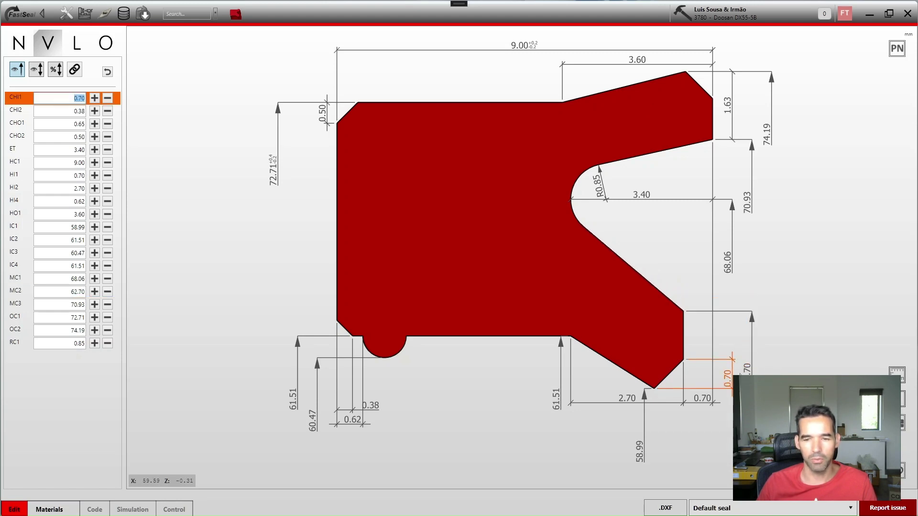
scroll(739, 354, up, 3)
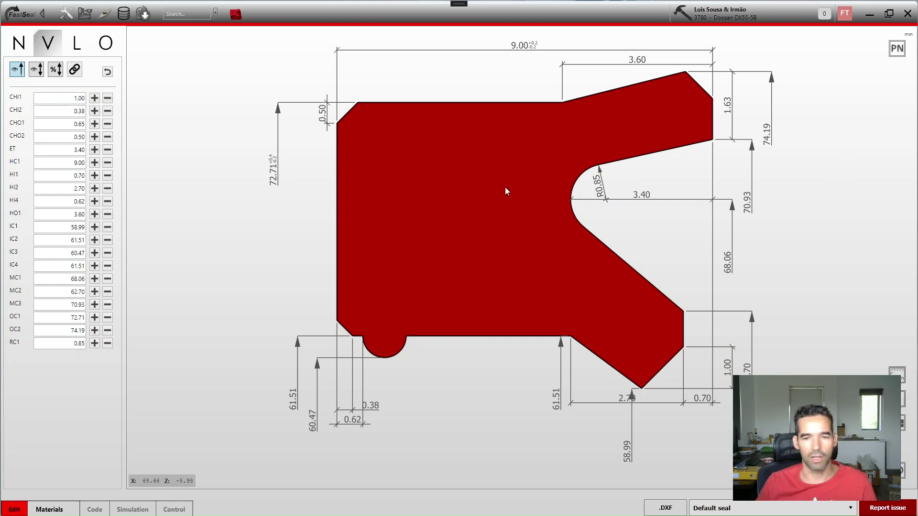
Save the modified seal profile as part number DOOSAN ABC12 with a price of 60.
click(898, 49)
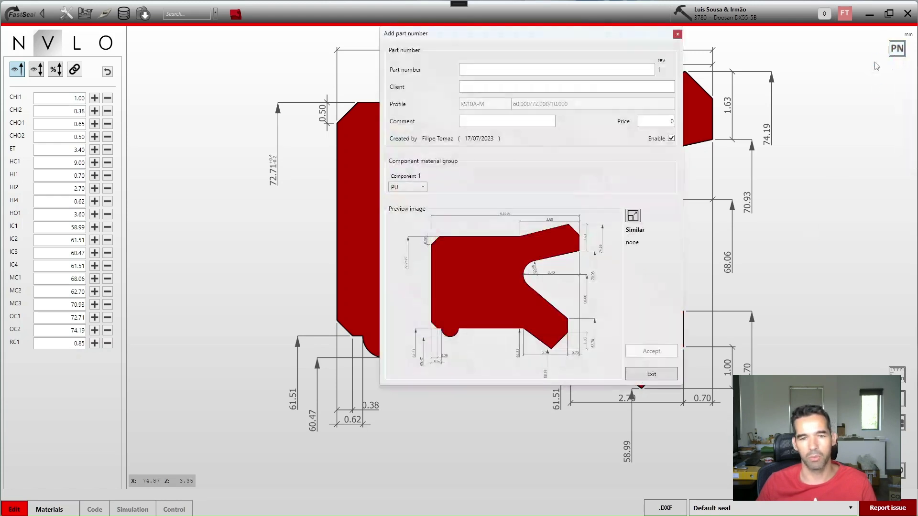
click(478, 70)
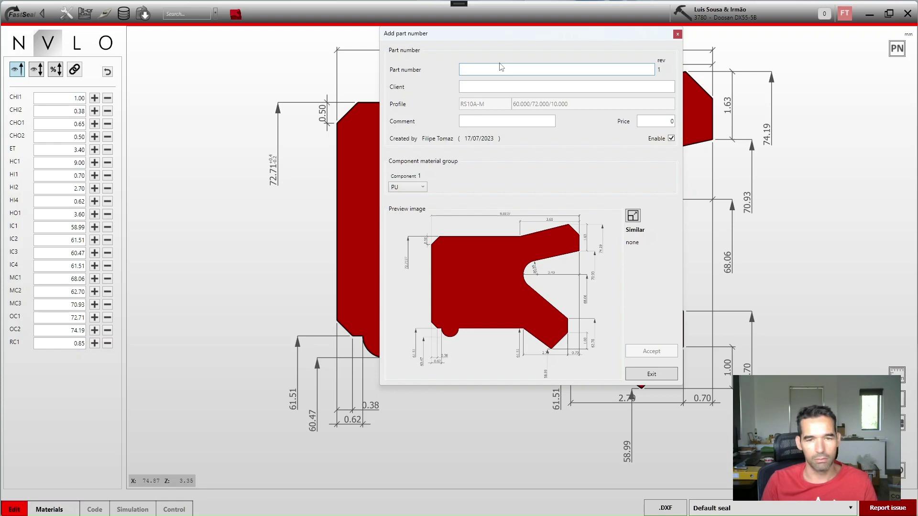
text(D)
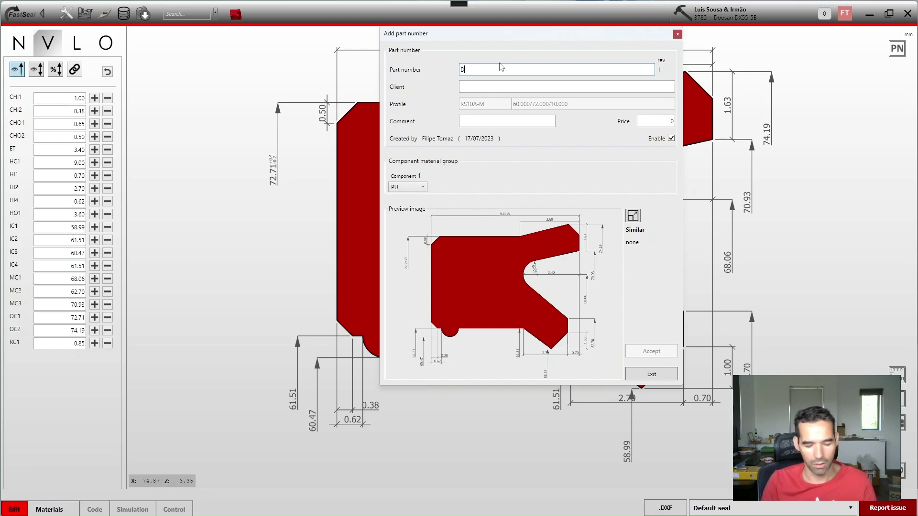
text(OOSAN )
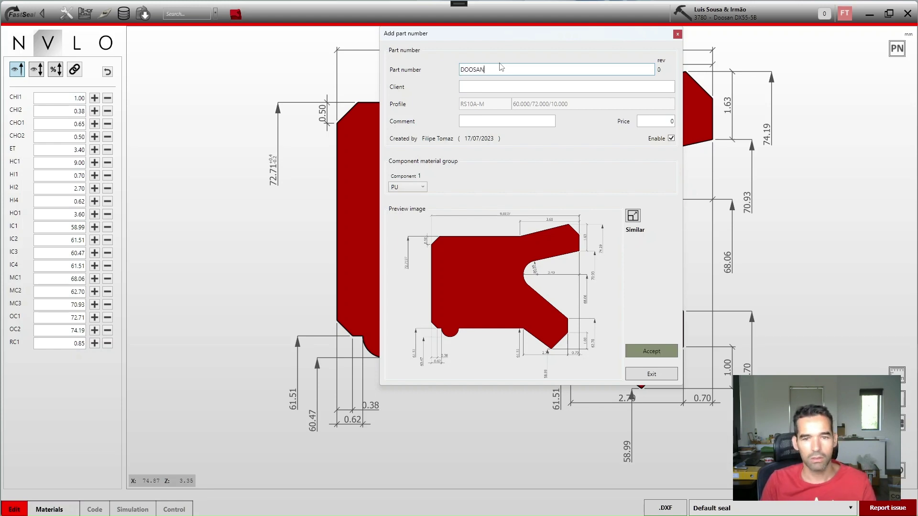
text(ABC)
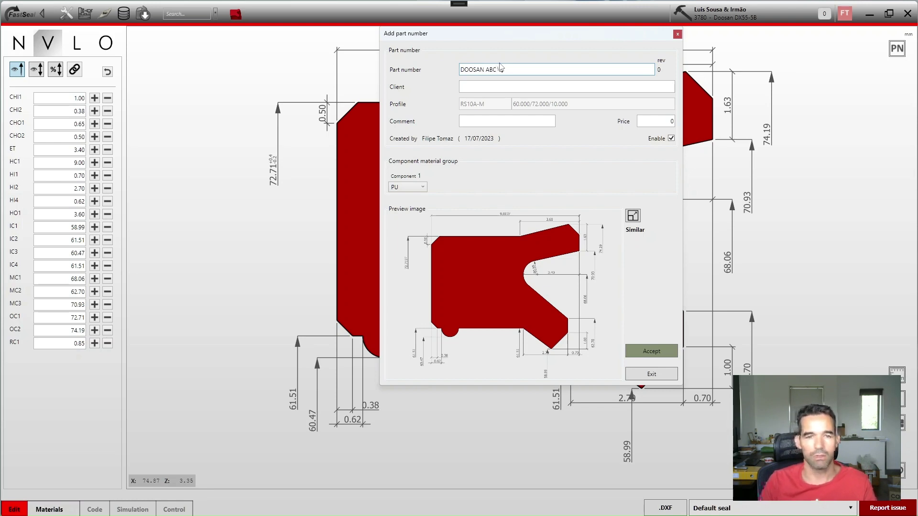
text(12)
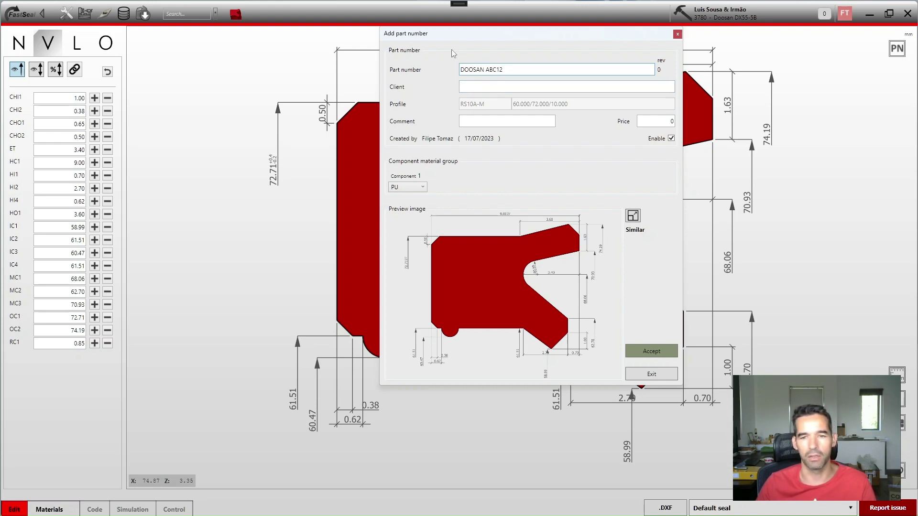
click(672, 123)
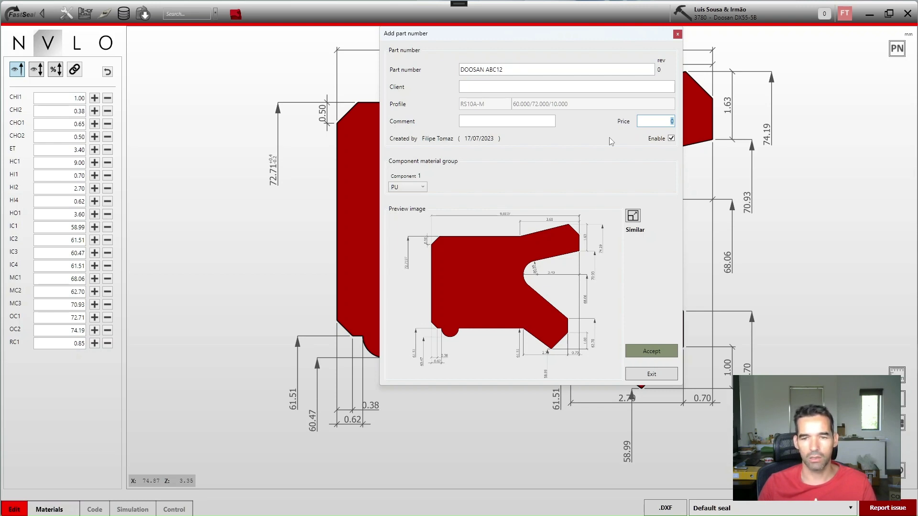
text(60)
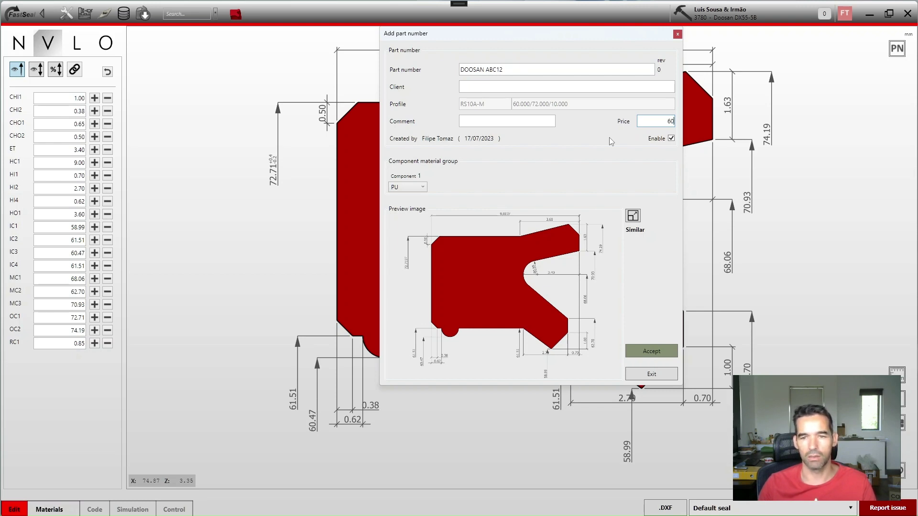
click(646, 351)
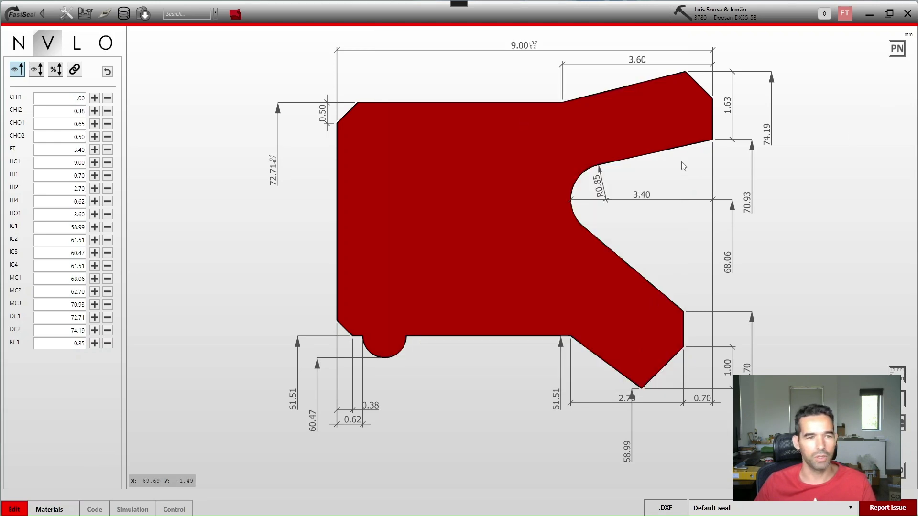
Open the kits database showing the individual part numbers.
click(124, 15)
click(52, 82)
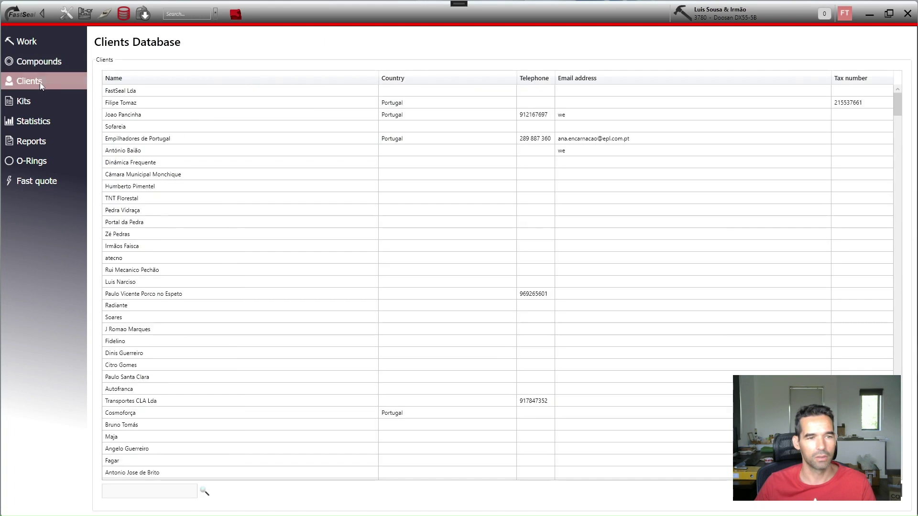
click(35, 98)
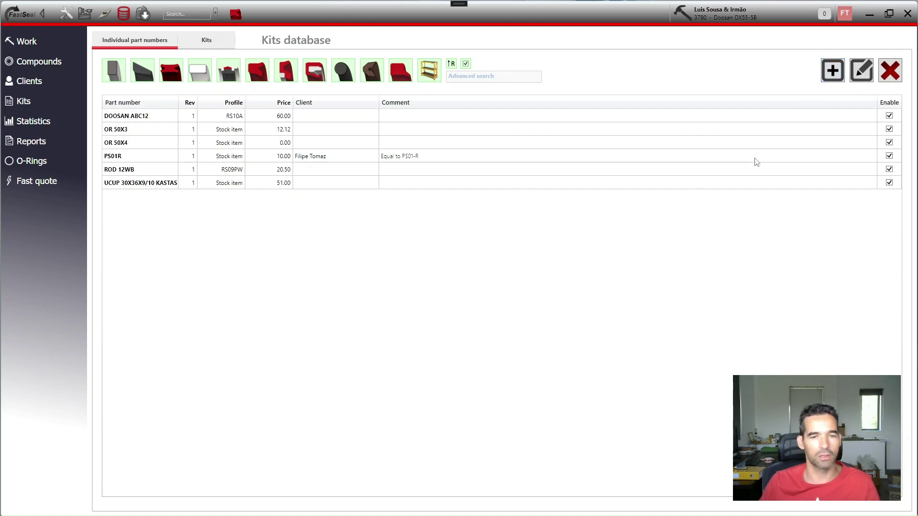
Start a new stock part number entry and name it DOOSAN OR60X2.5.
click(833, 76)
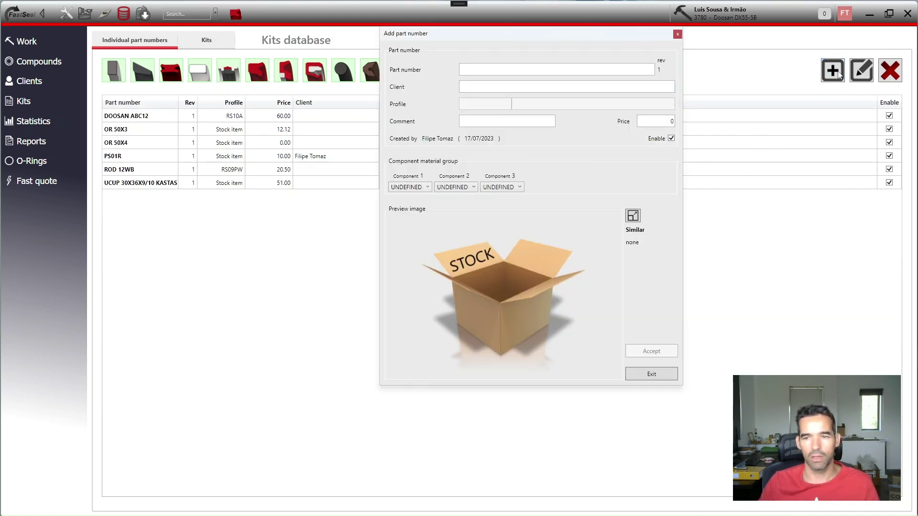
click(577, 71)
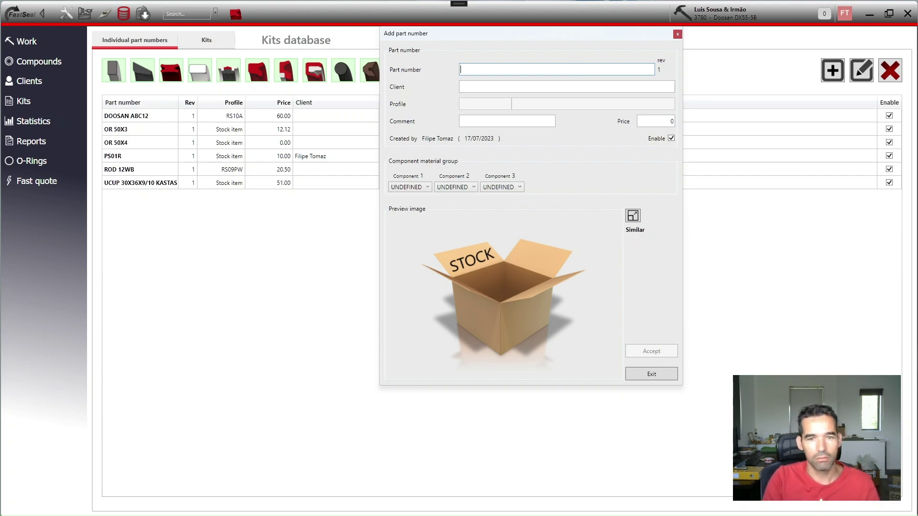
text(OO)
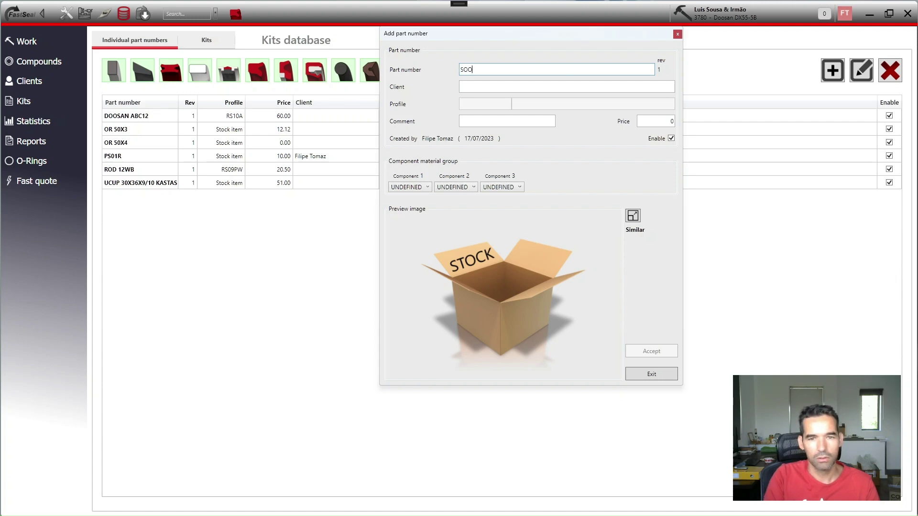
key(BackSpace)
key(BackSpace)
text(DOOSAN )
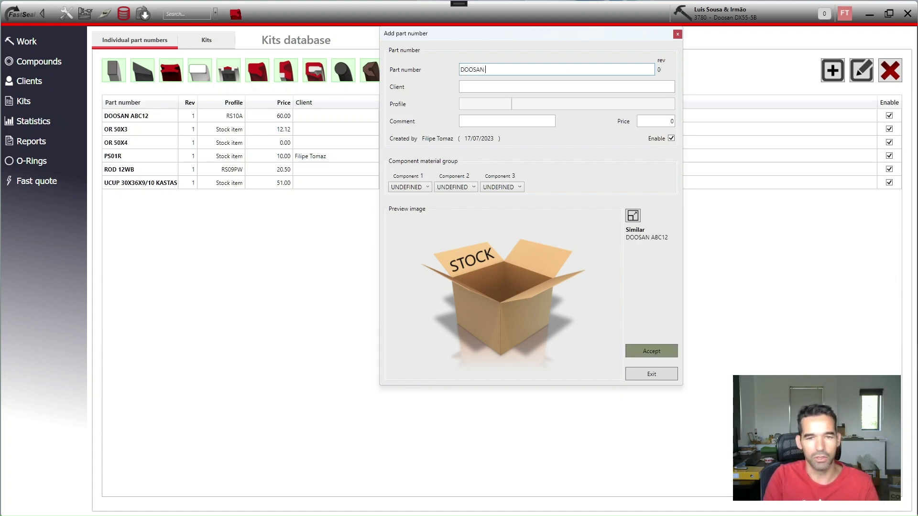
text(OR)
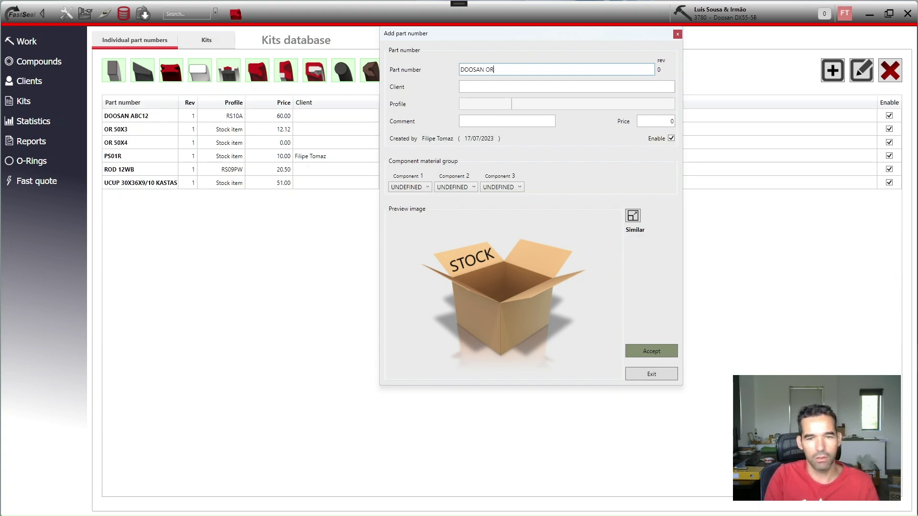
text(6X)
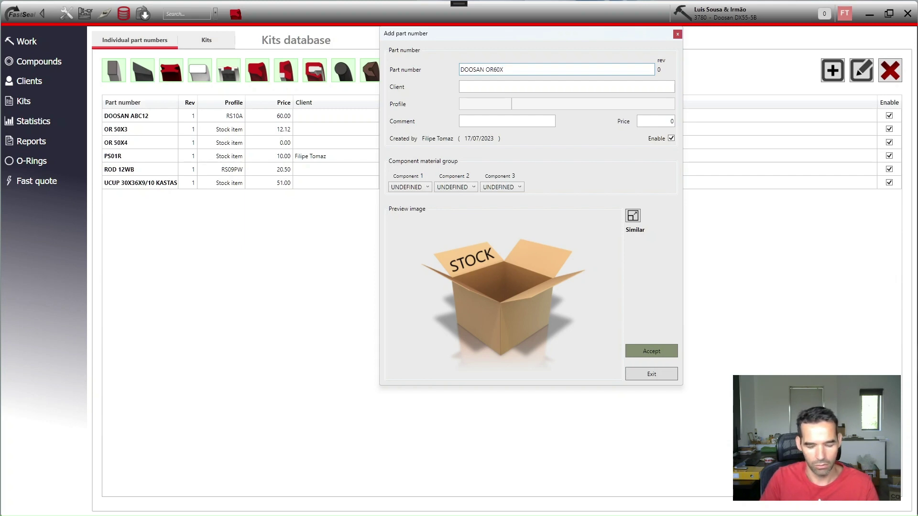
text(.5)
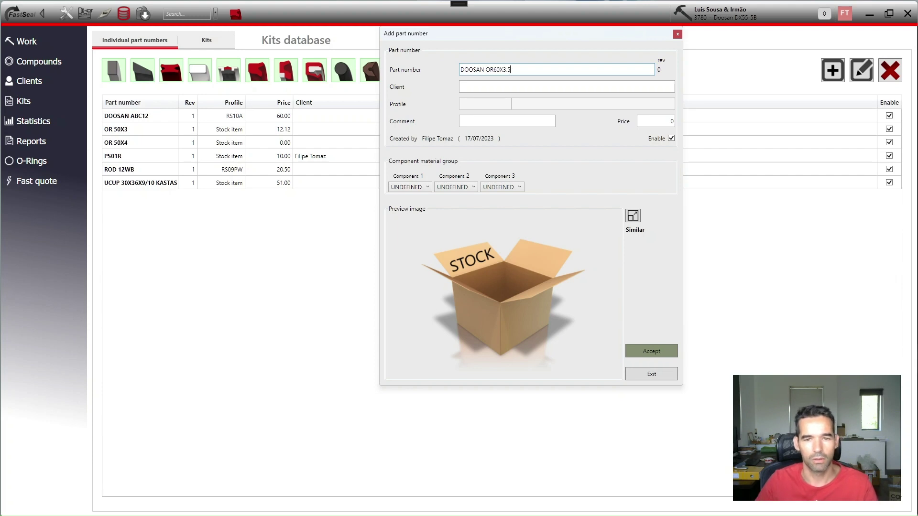
key(Left)
key(Left)
key(BackSpace)
text(2)
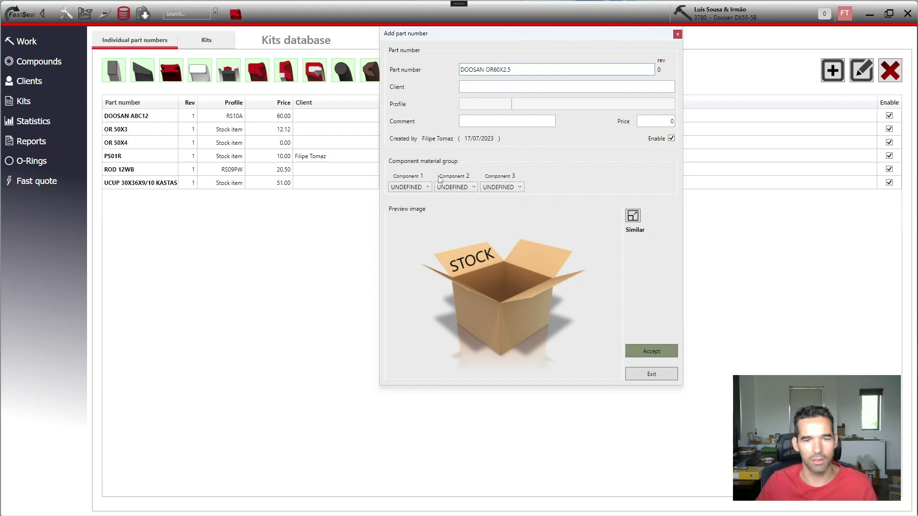
Set the new O-ring part number's price to 10 and save it to the database.
click(668, 122)
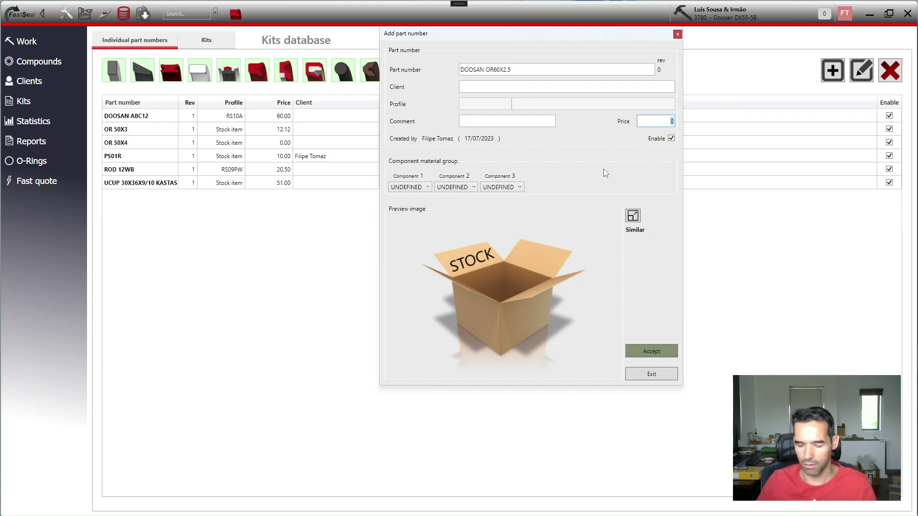
text(10)
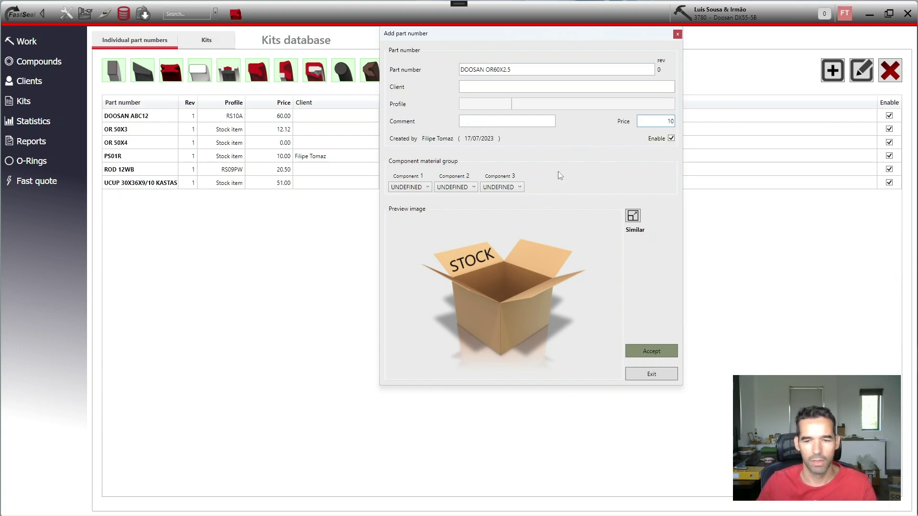
click(669, 354)
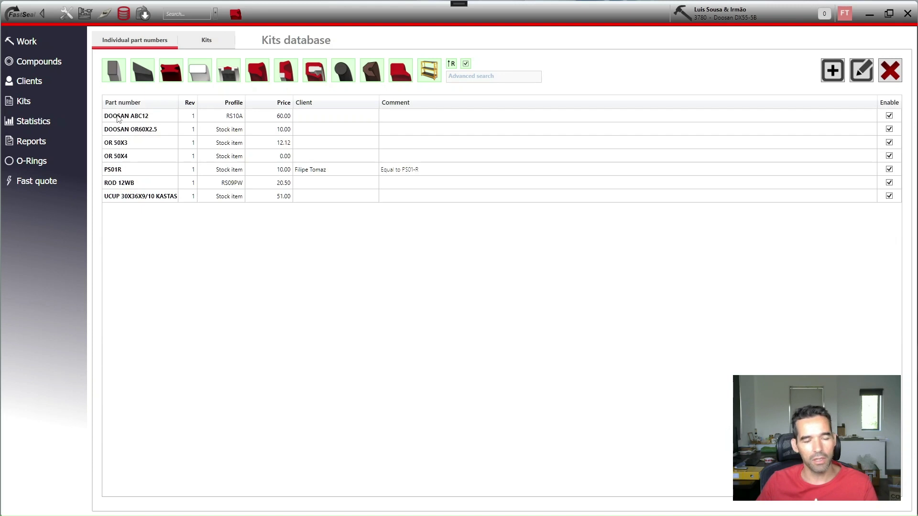
Create a new kit with the reference DOOSAN KIT01 and the description Main engine.
click(207, 42)
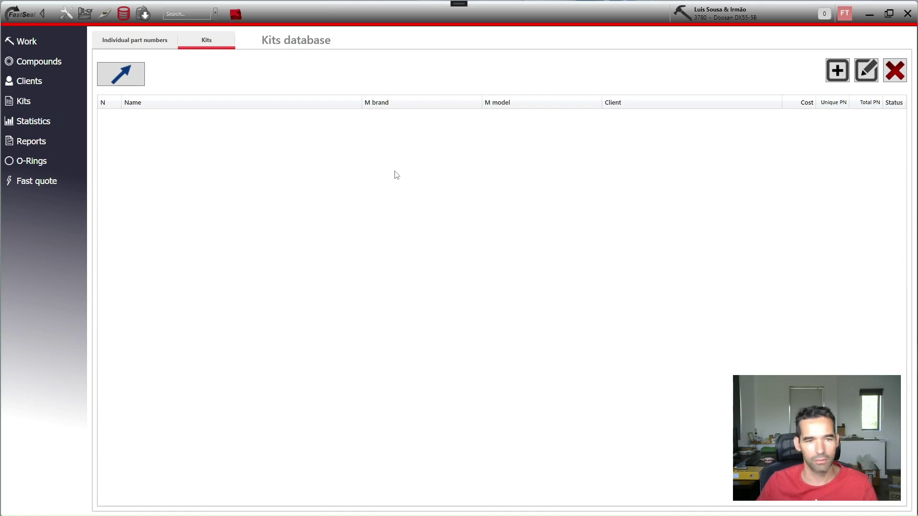
click(837, 71)
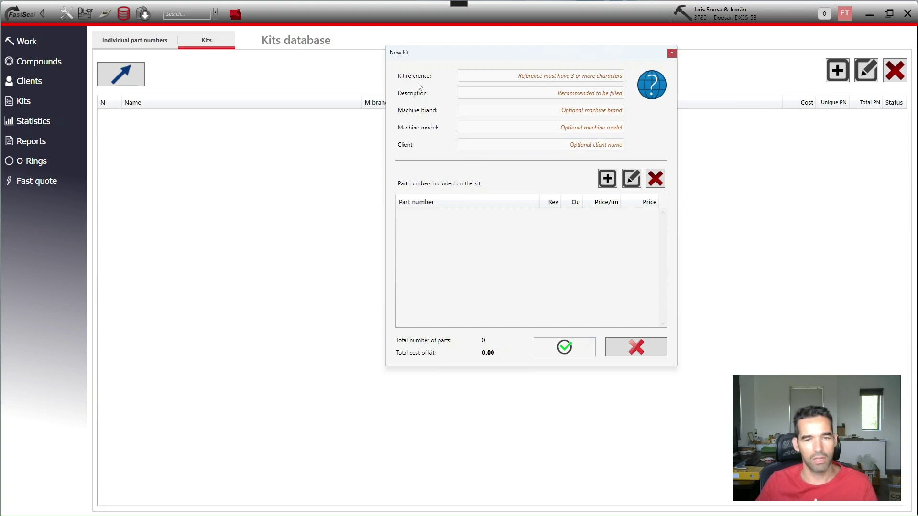
click(505, 81)
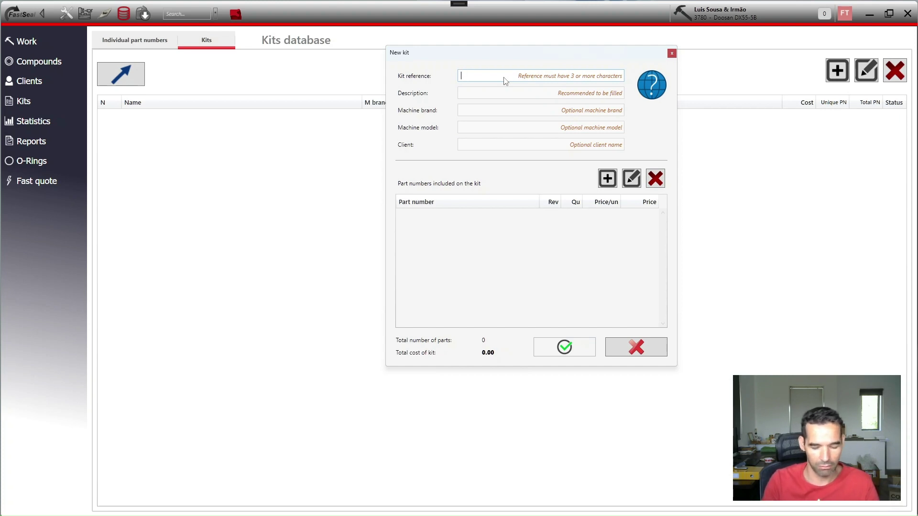
text(DOOSA)
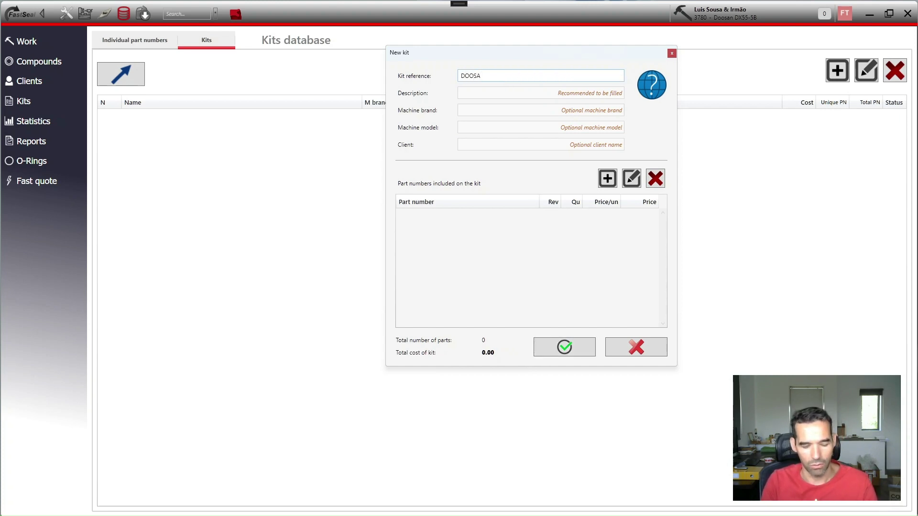
text(N KIT01)
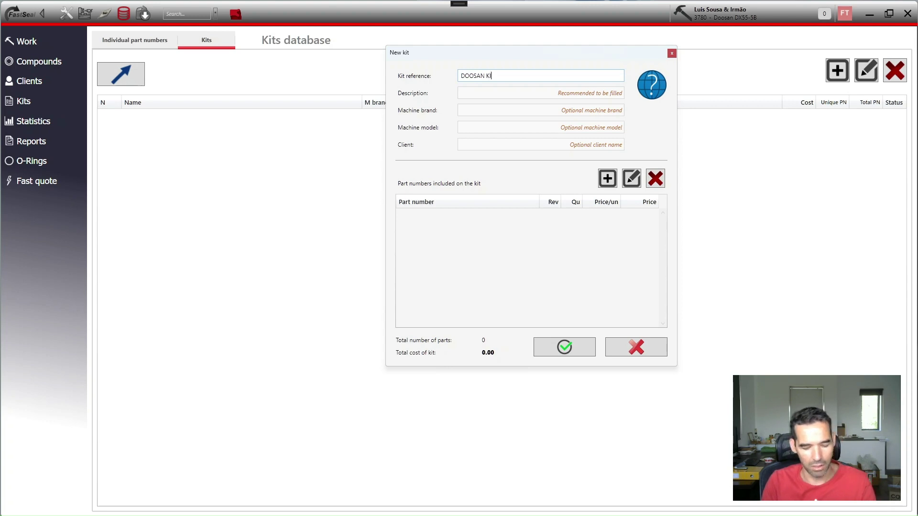
click(511, 97)
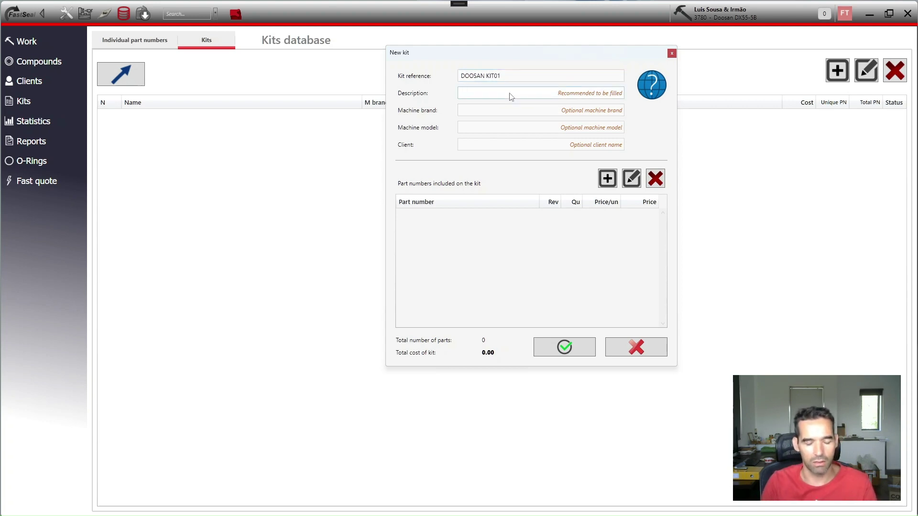
text(Main)
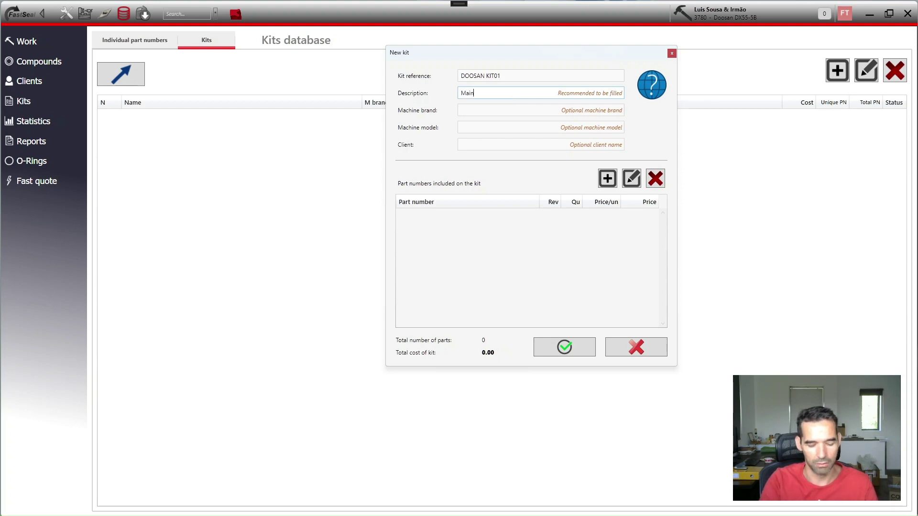
text( engine)
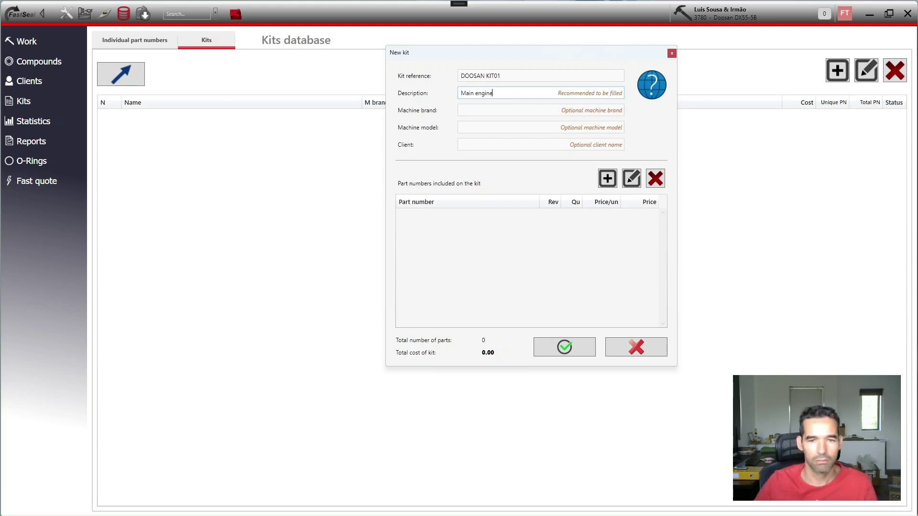
Set the kit's machine brand to Doosan and its machine model to GT60.
click(486, 111)
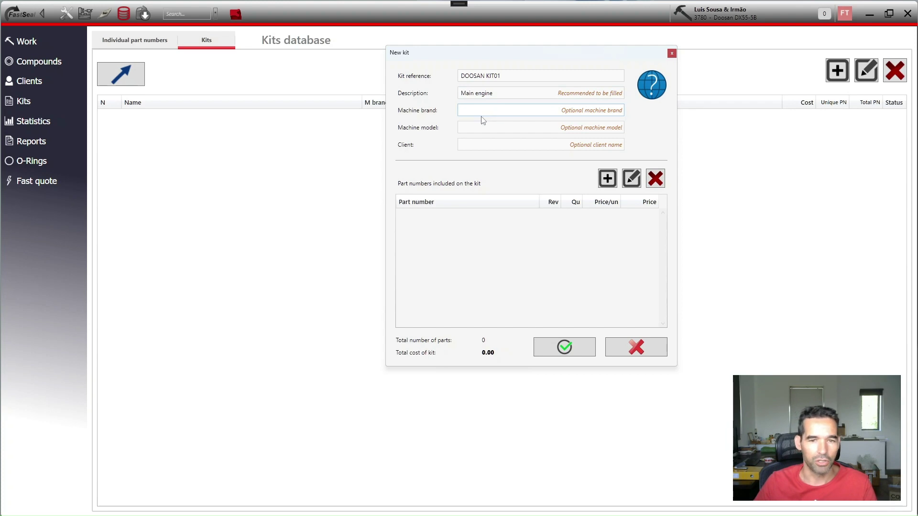
text(Doosan)
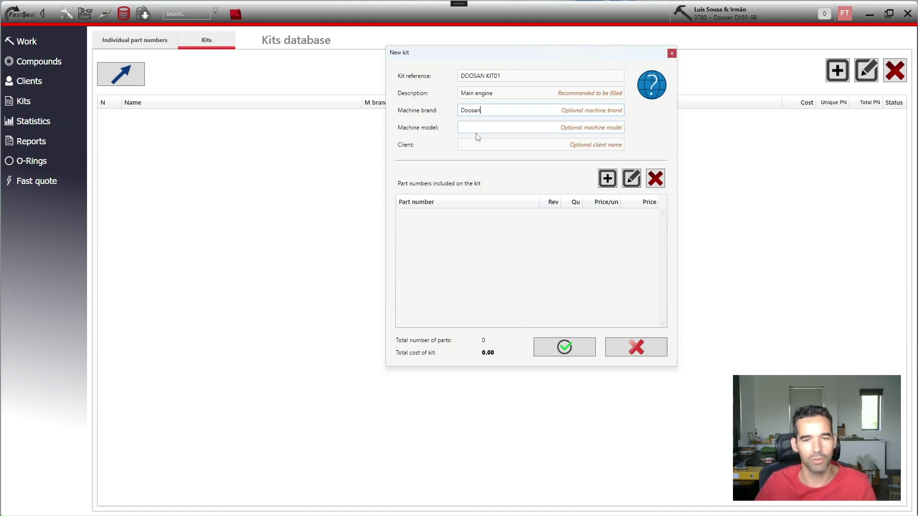
click(488, 130)
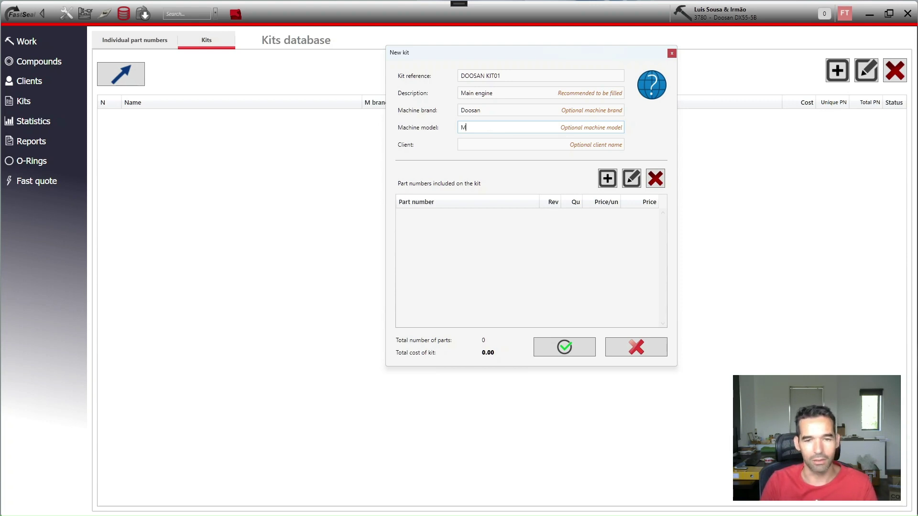
text(M)
key(BackSpace)
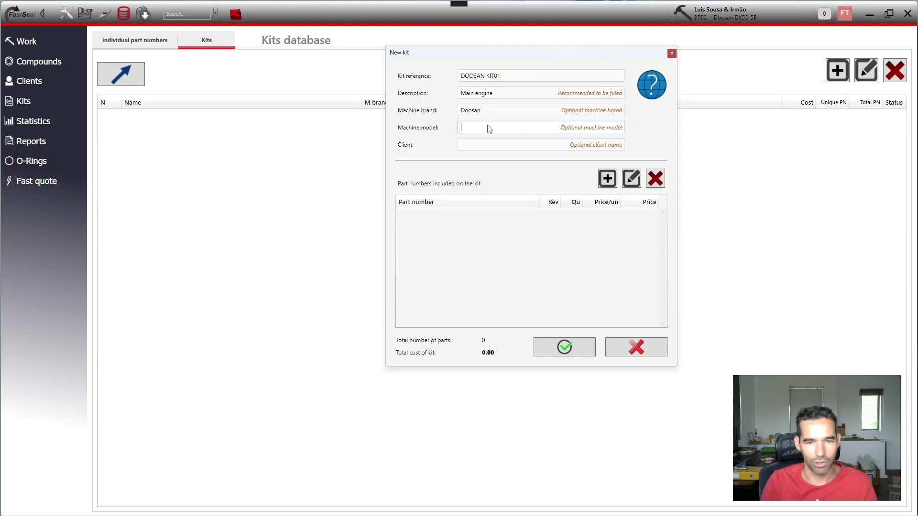
text(GT)
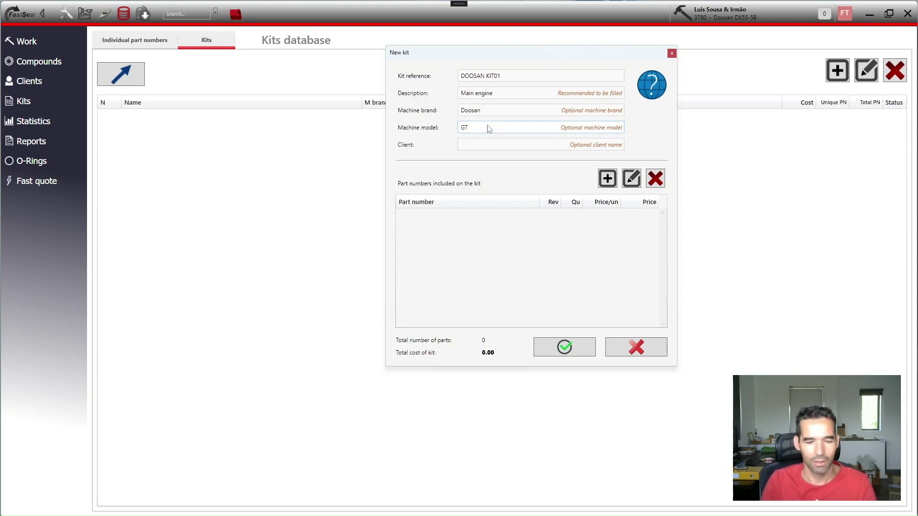
text(60)
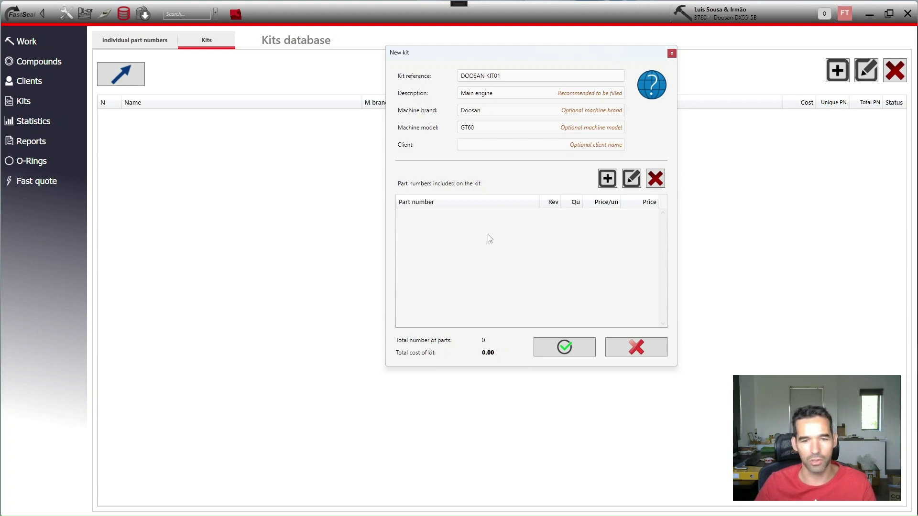
Add one unit of part number DOOSAN ABC12 to the kit, using the latest revision.
click(607, 180)
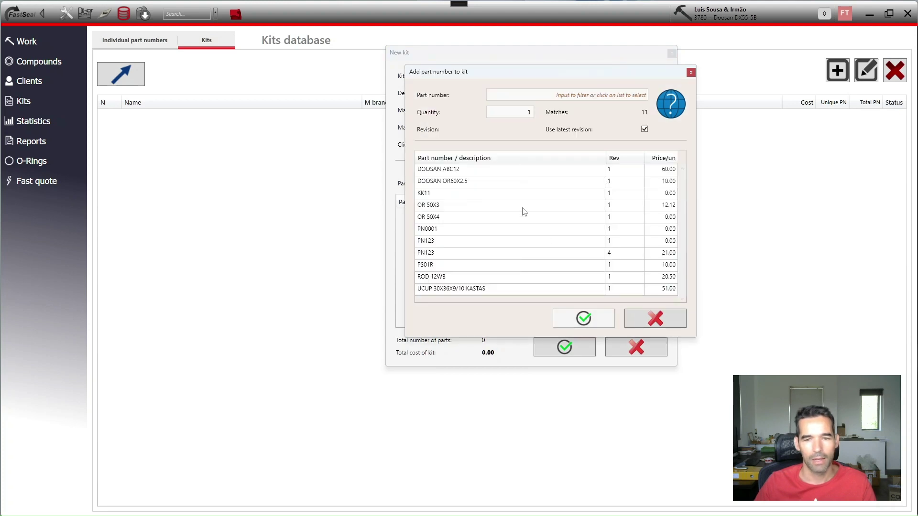
click(455, 172)
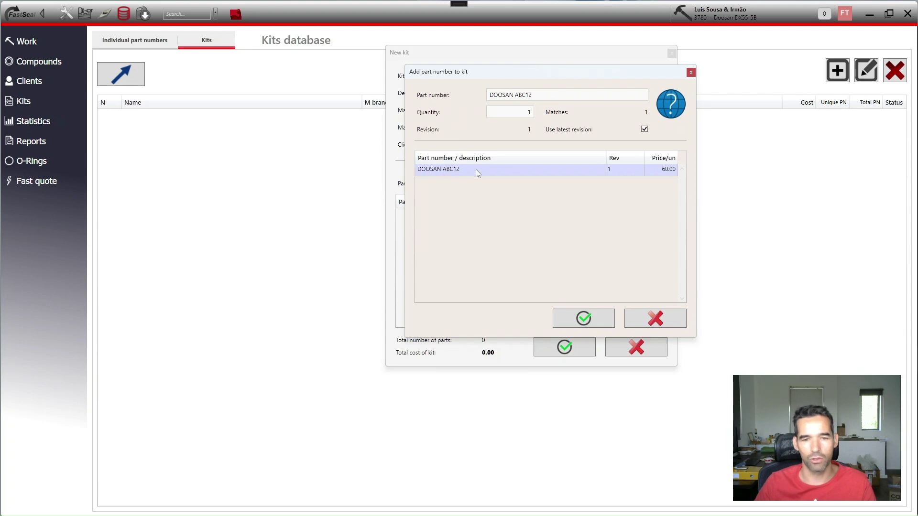
click(576, 317)
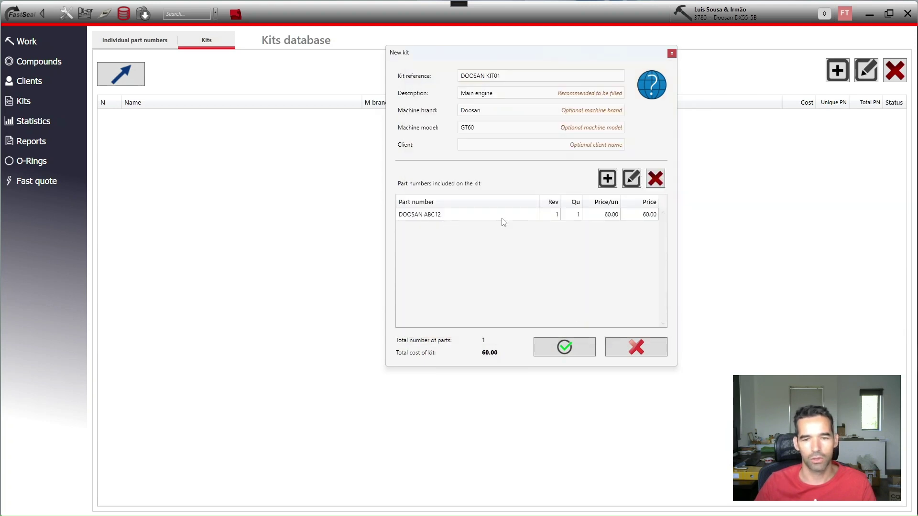
Add part number DOOSAN OR60X2.5 to the kit with quantity 2 and save the kit.
click(607, 180)
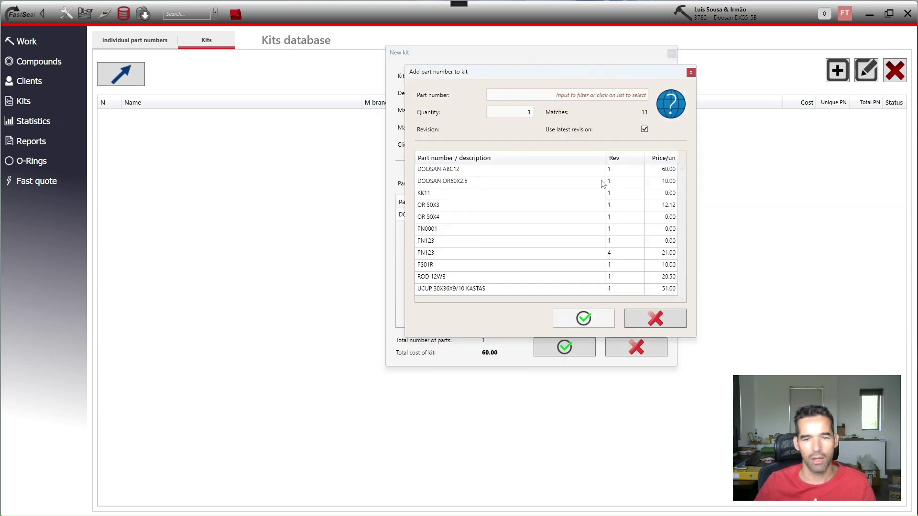
click(484, 184)
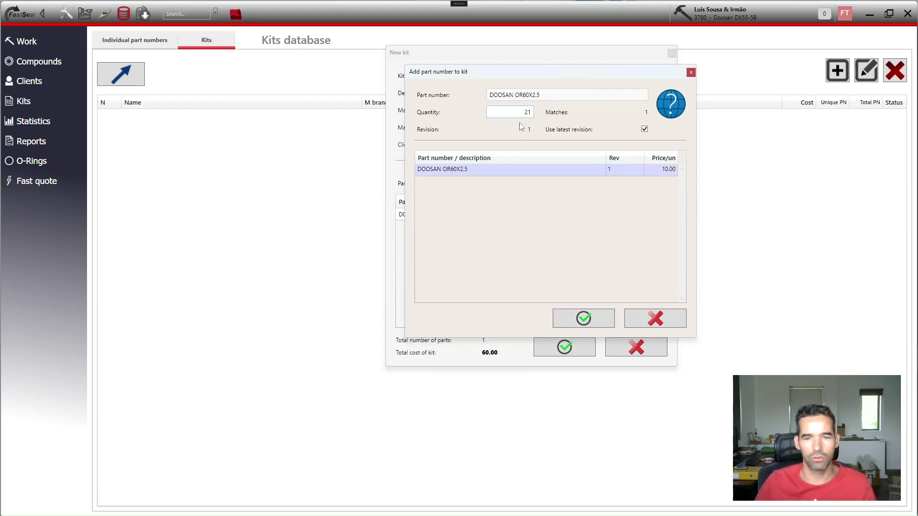
key(BackSpace)
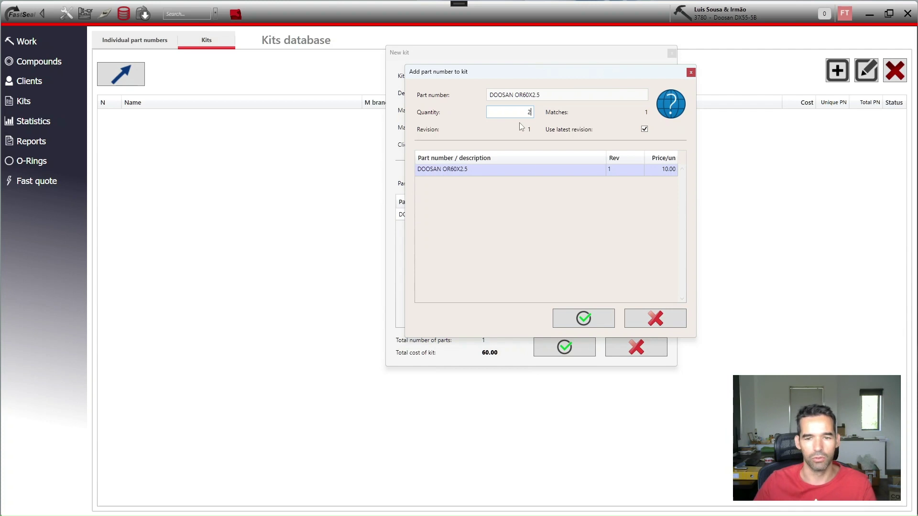
click(603, 319)
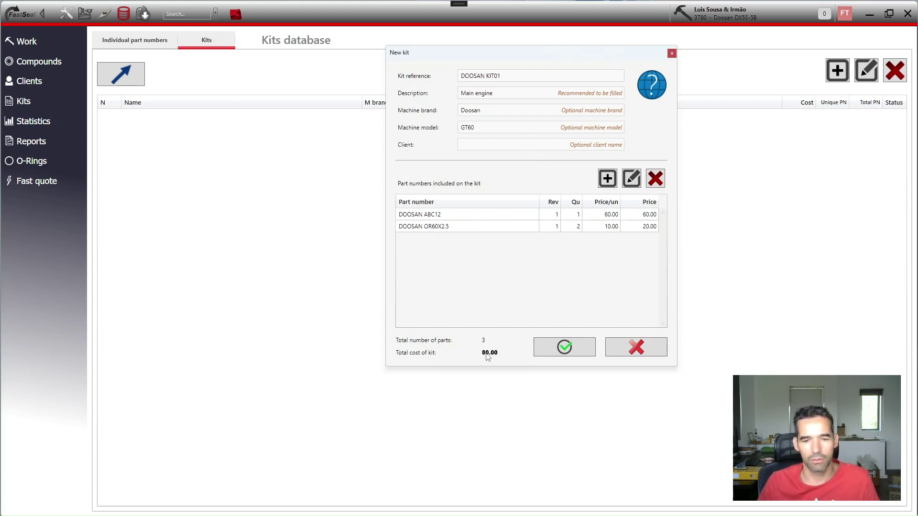
click(550, 352)
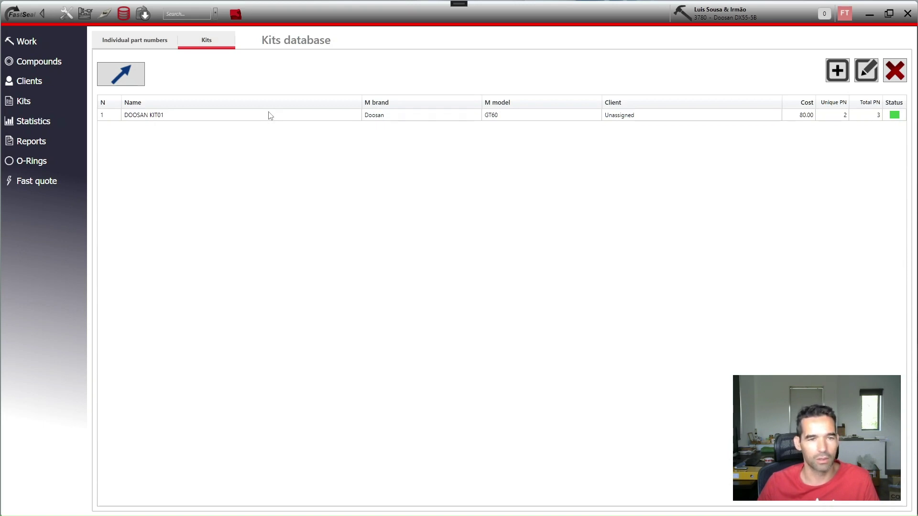
Select DOOSAN KIT01 in the kit list and open the work database.
click(221, 118)
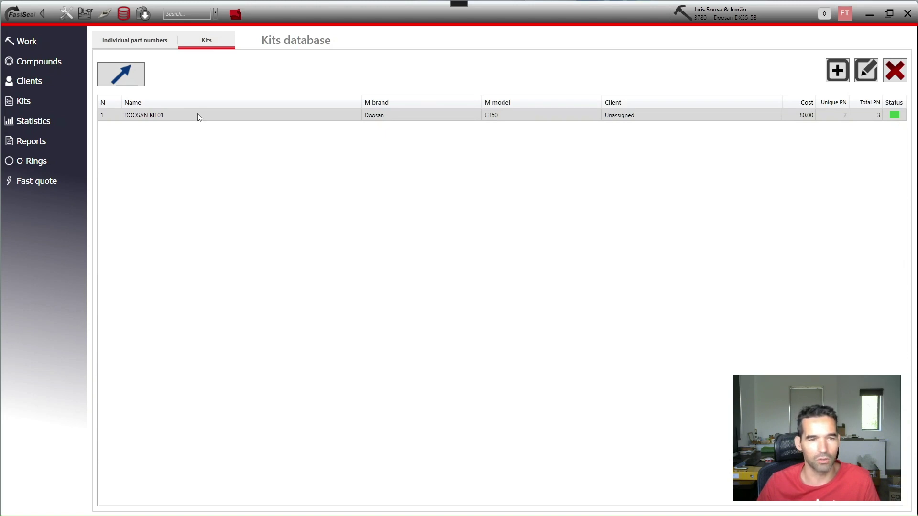
click(41, 48)
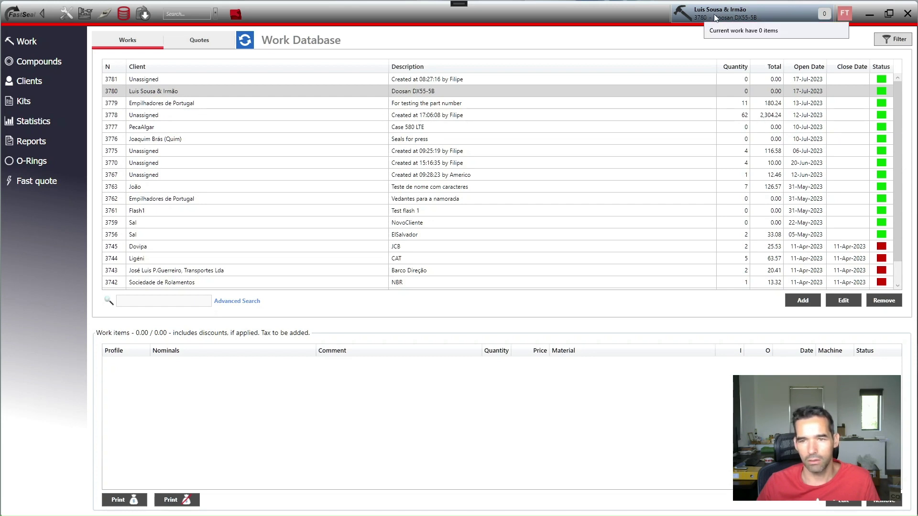
Send all elements of DOOSAN KIT01 from the kits database to the current Doosan DX55-5B work.
click(38, 99)
click(212, 40)
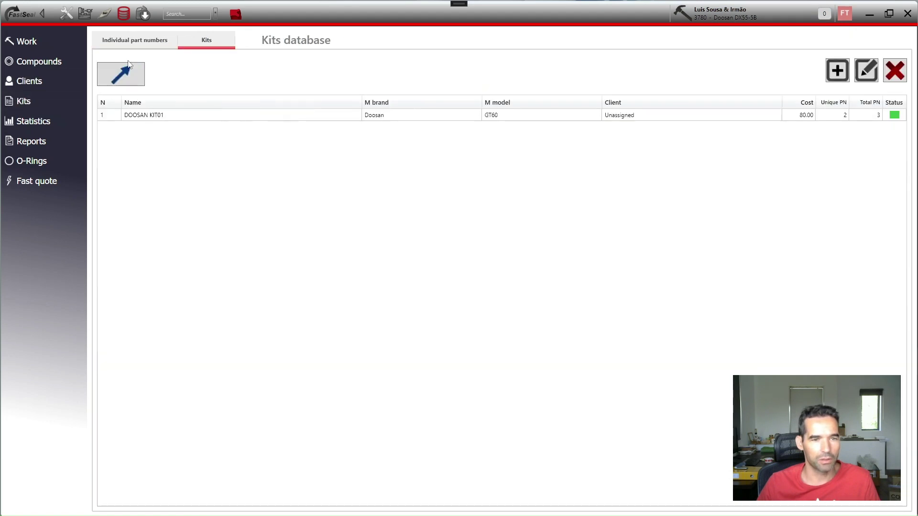
click(114, 73)
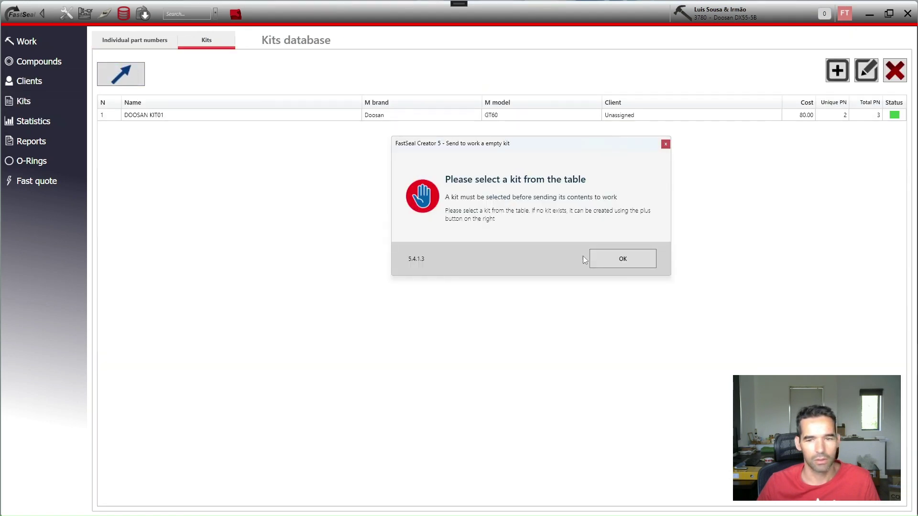
click(606, 252)
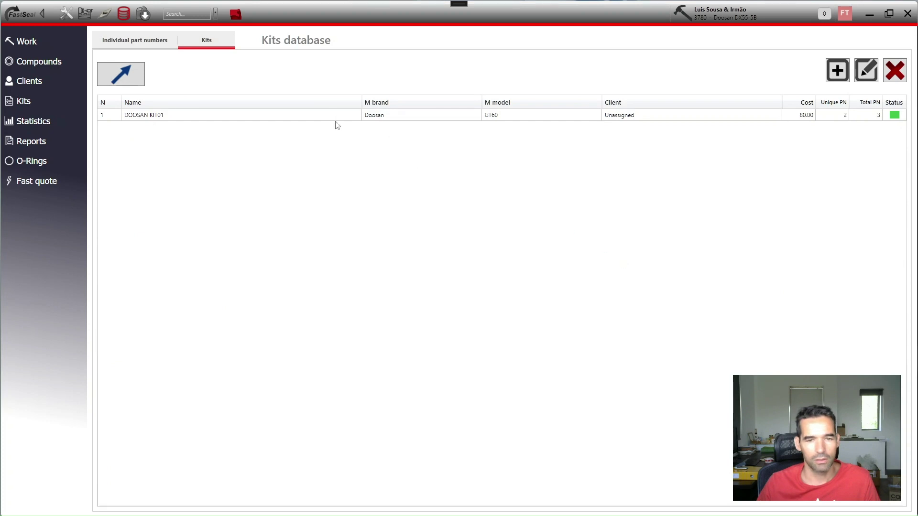
click(331, 119)
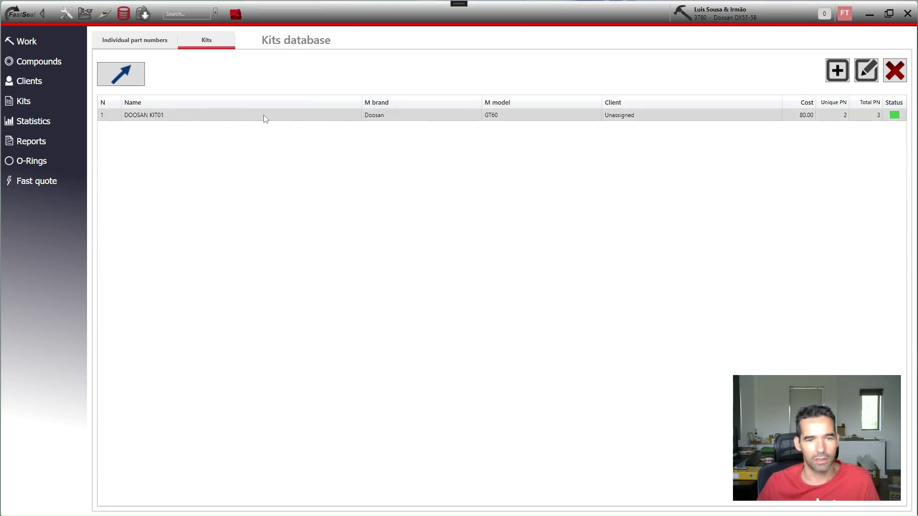
click(133, 80)
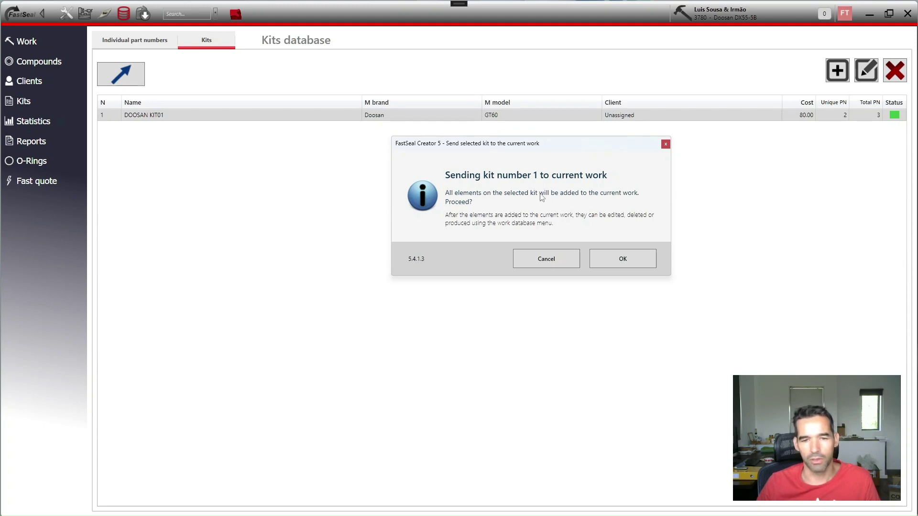
click(621, 260)
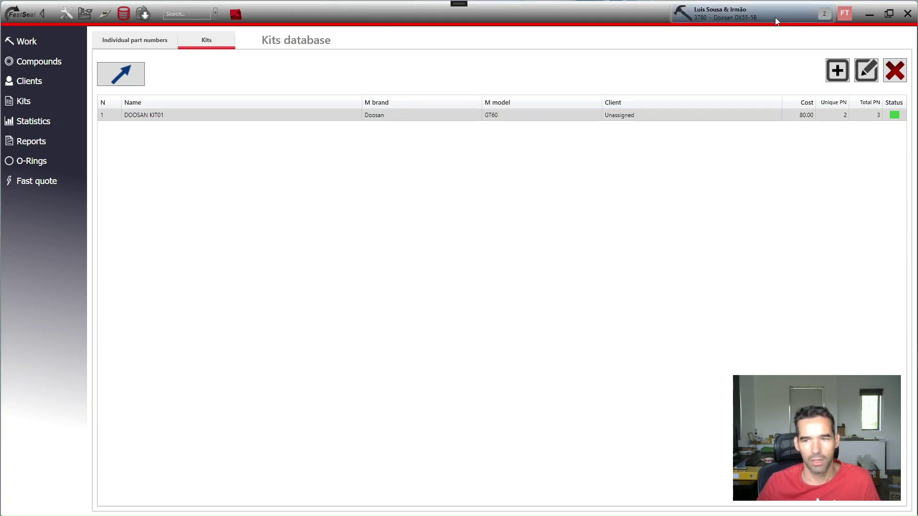
Review the kit items added to the Doosan DX55-5B work in the work database.
click(825, 15)
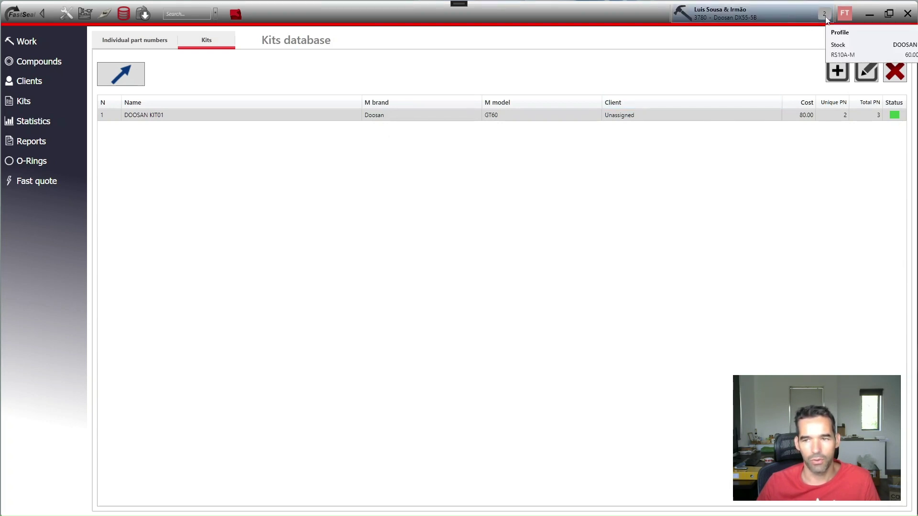
click(770, 9)
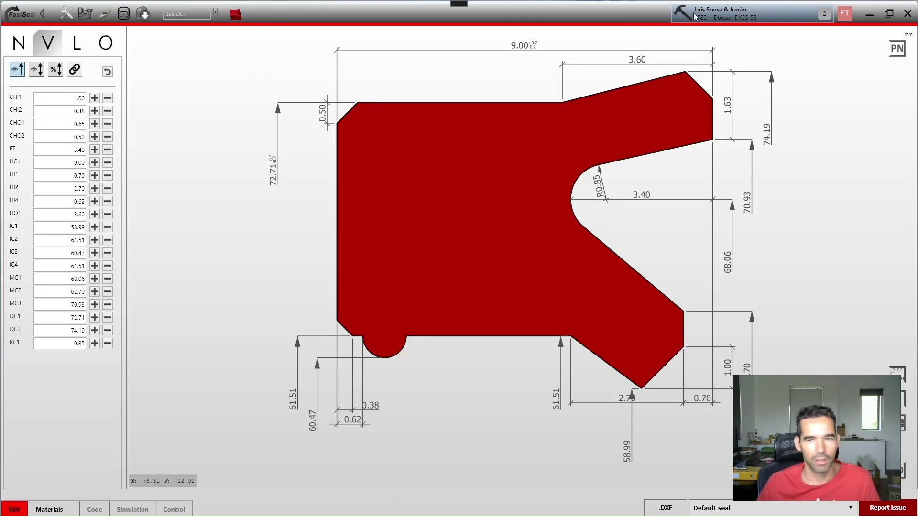
click(766, 13)
click(29, 47)
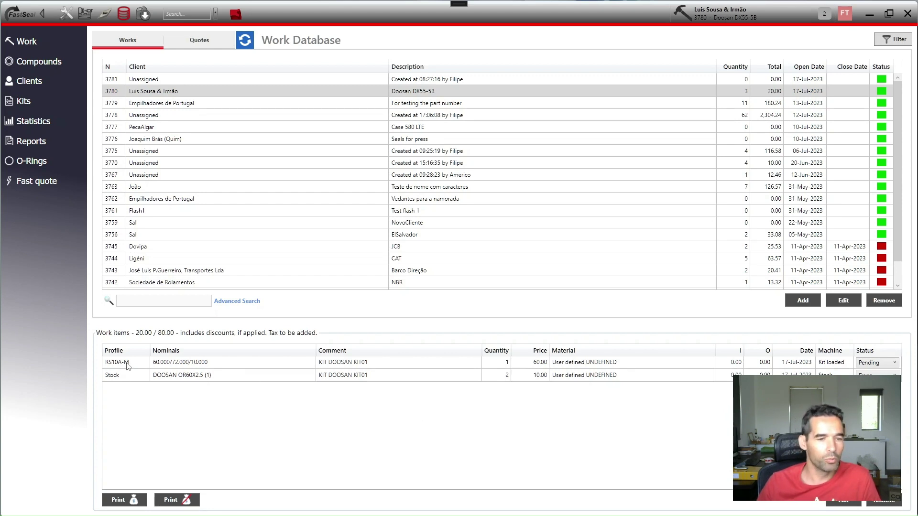
Open the RS10A-M work item's profile for editing and display its detailed dimension values.
double_click(220, 363)
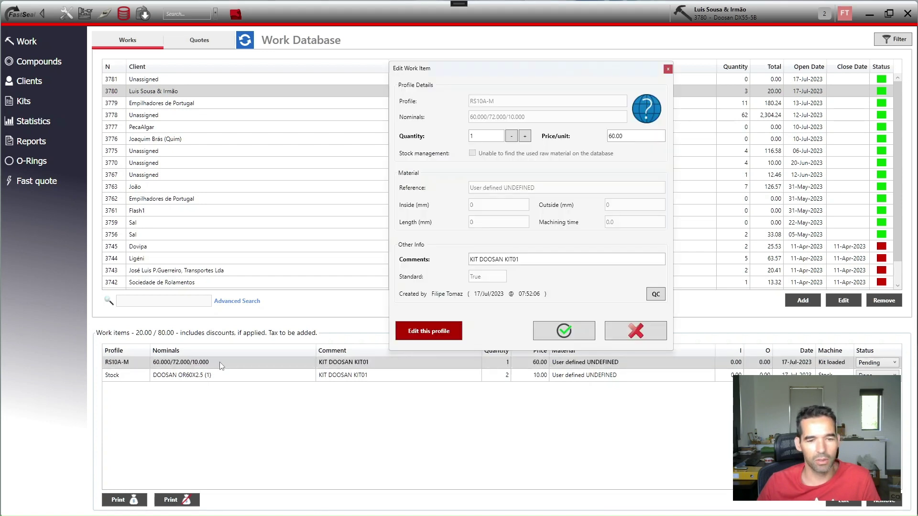
click(418, 333)
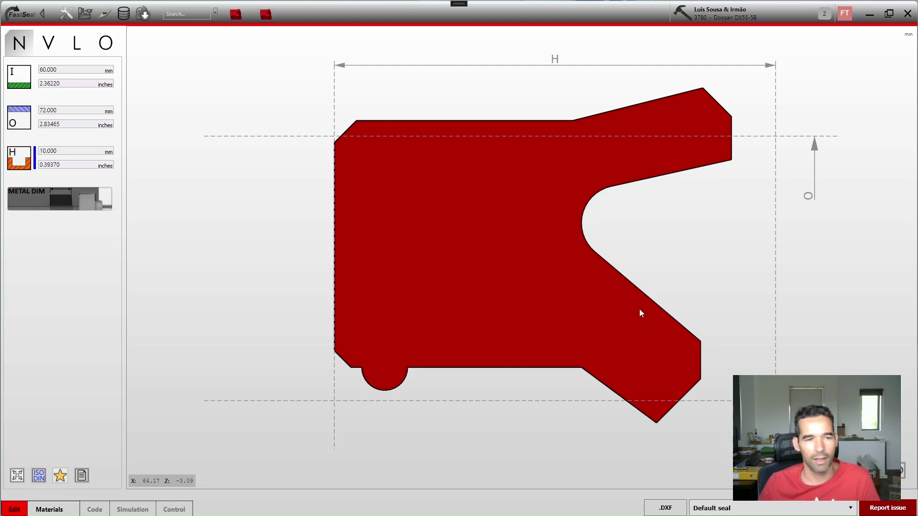
click(55, 47)
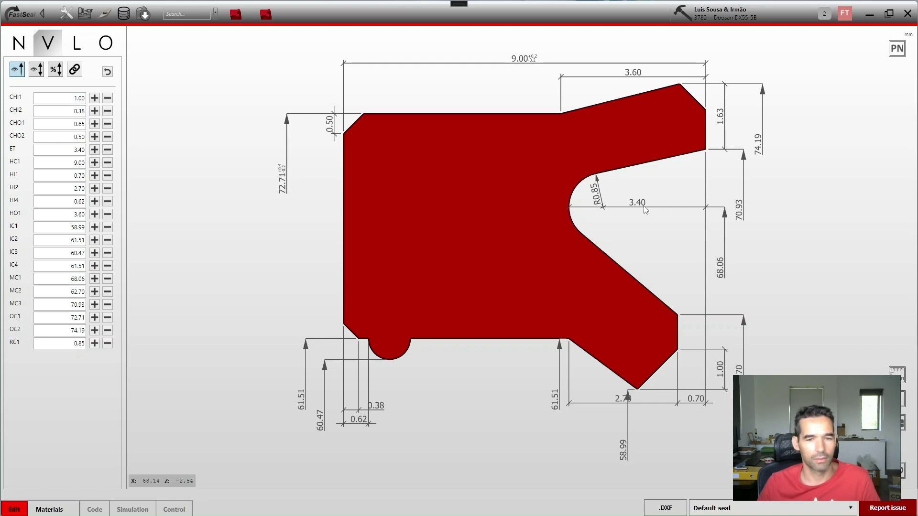
Load the material offer for the RS10A-M seal and proceed to its machining code.
click(67, 509)
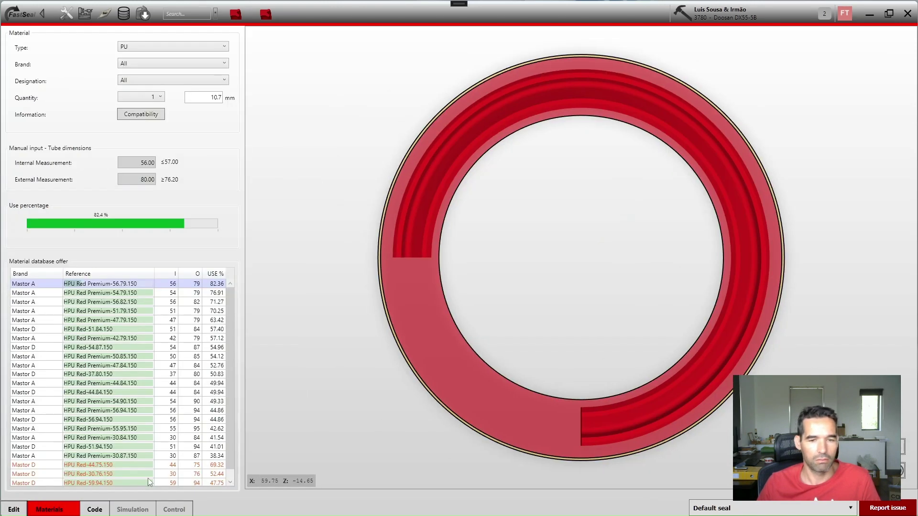
click(98, 511)
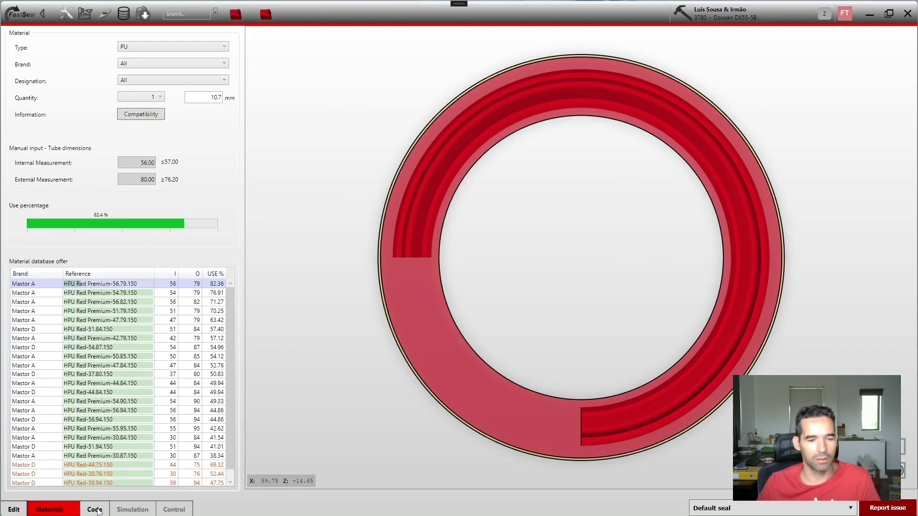